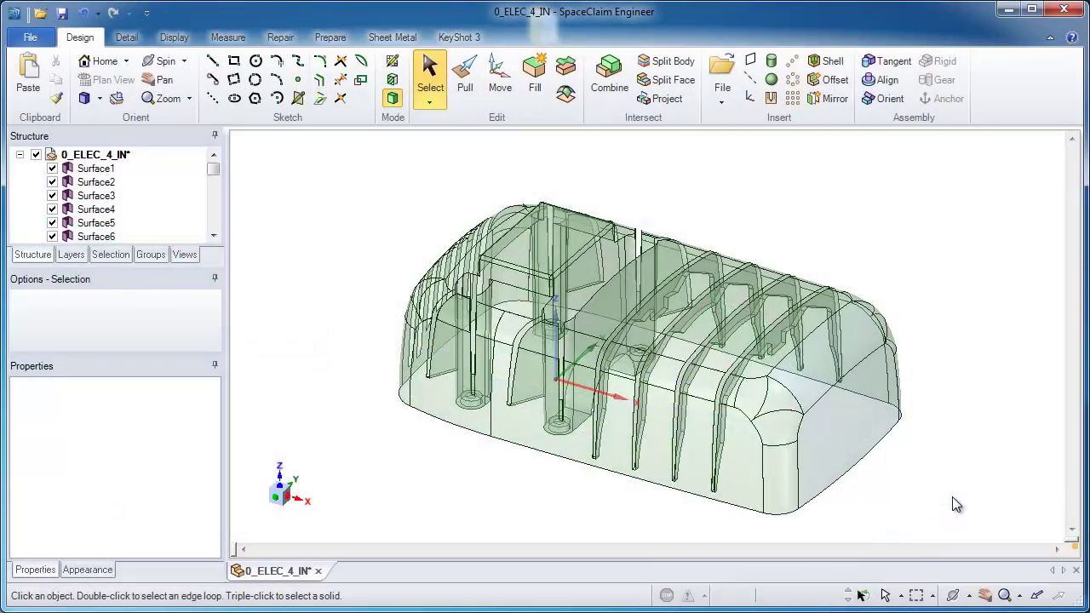
Step: Select all surfaces of the second of the four transverse ribs along the X direction and copy them
key(v)
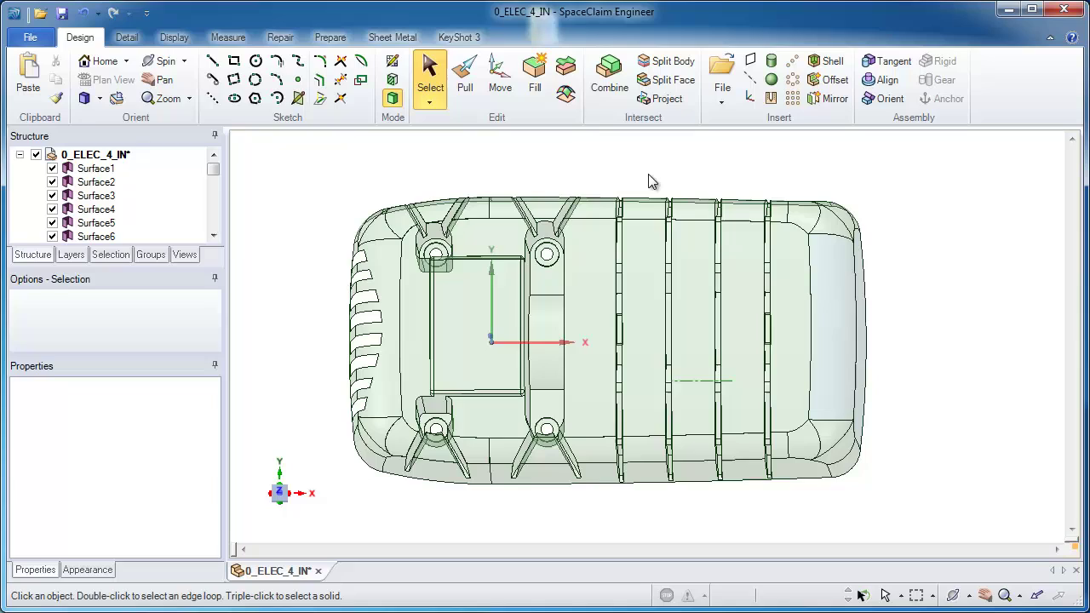
click(694, 494)
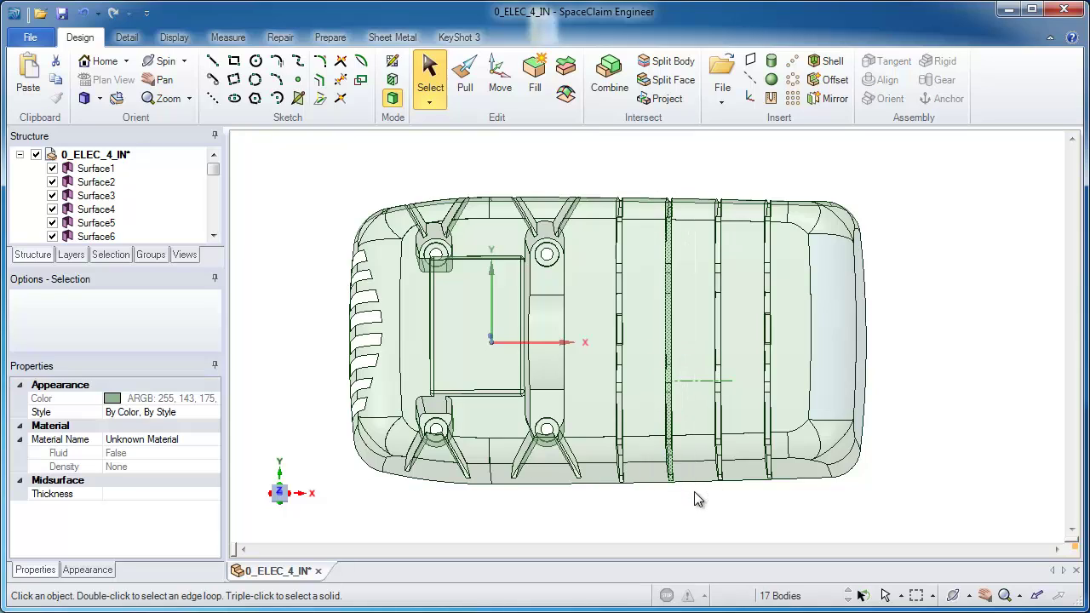
middle_drag(694, 491, 705, 483)
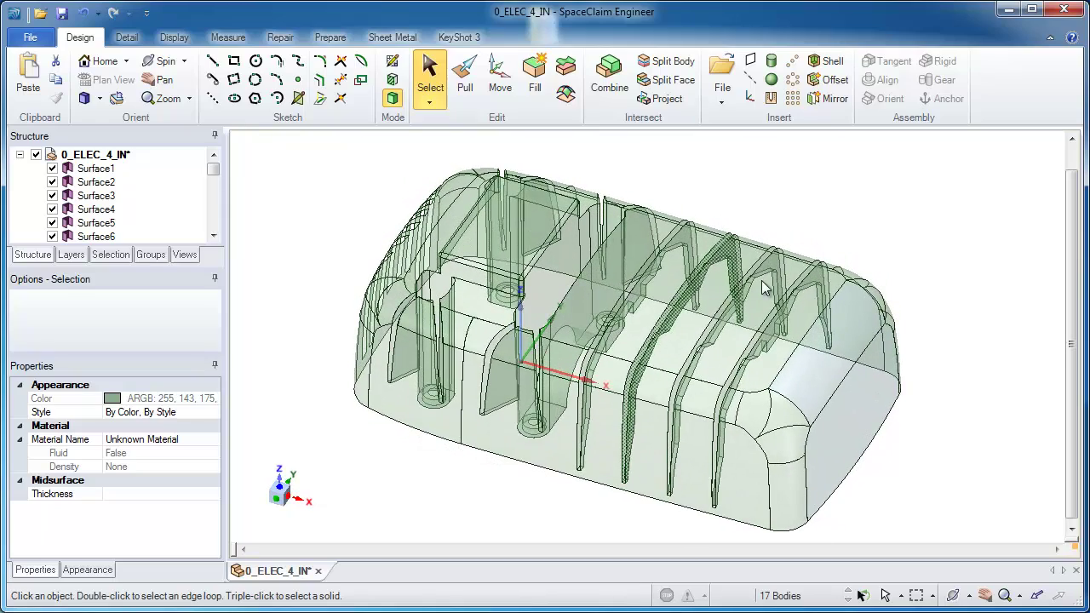
click(58, 82)
Step: Create a new empty design document, paste the copied rib surfaces into it and clear the selection
click(32, 38)
mouse_move(52, 70)
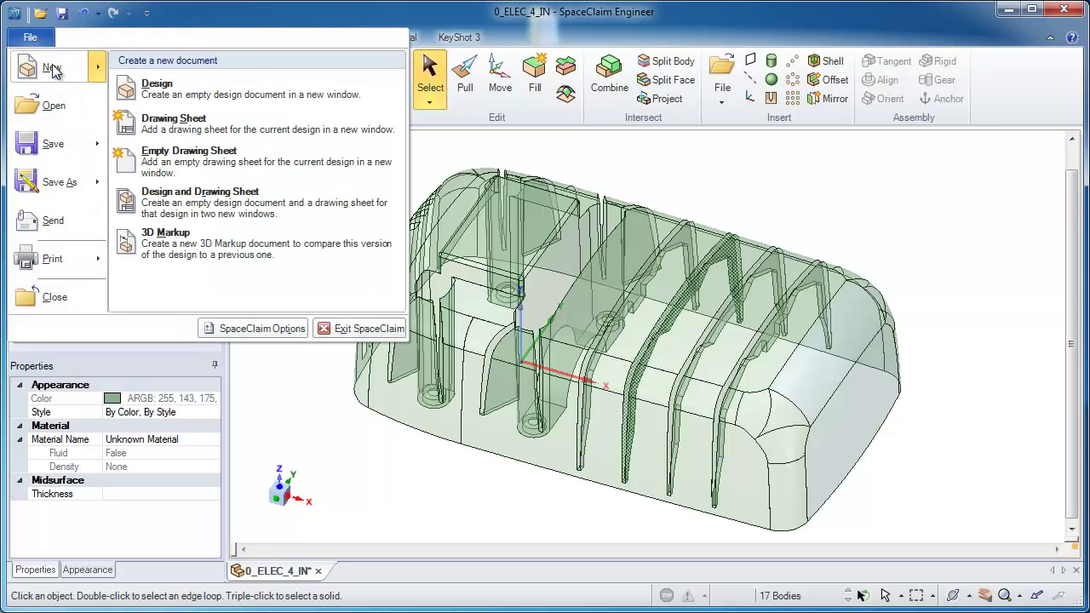
click(154, 88)
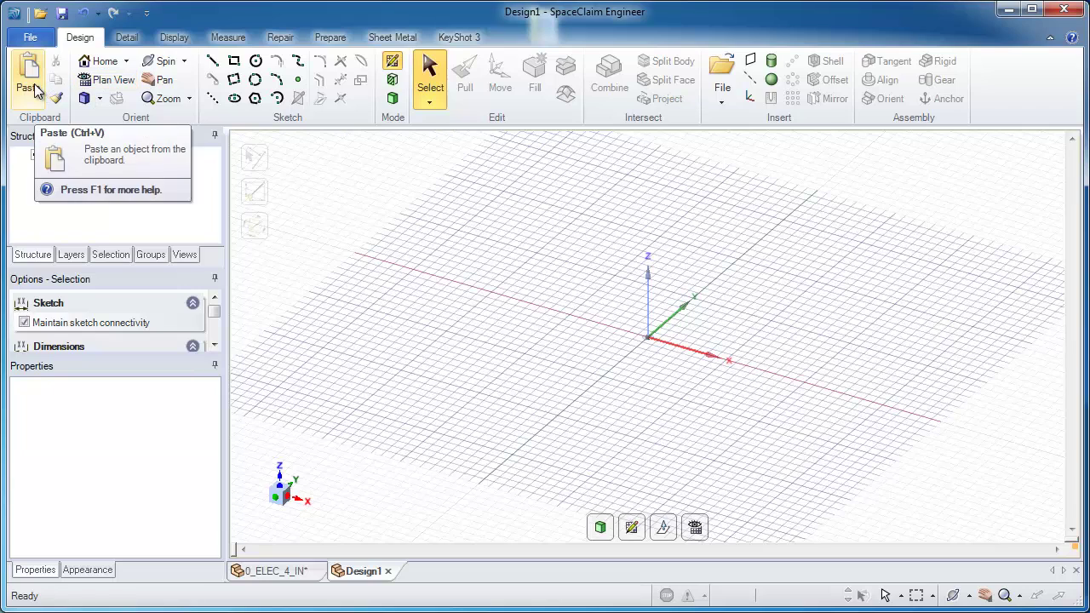
click(31, 85)
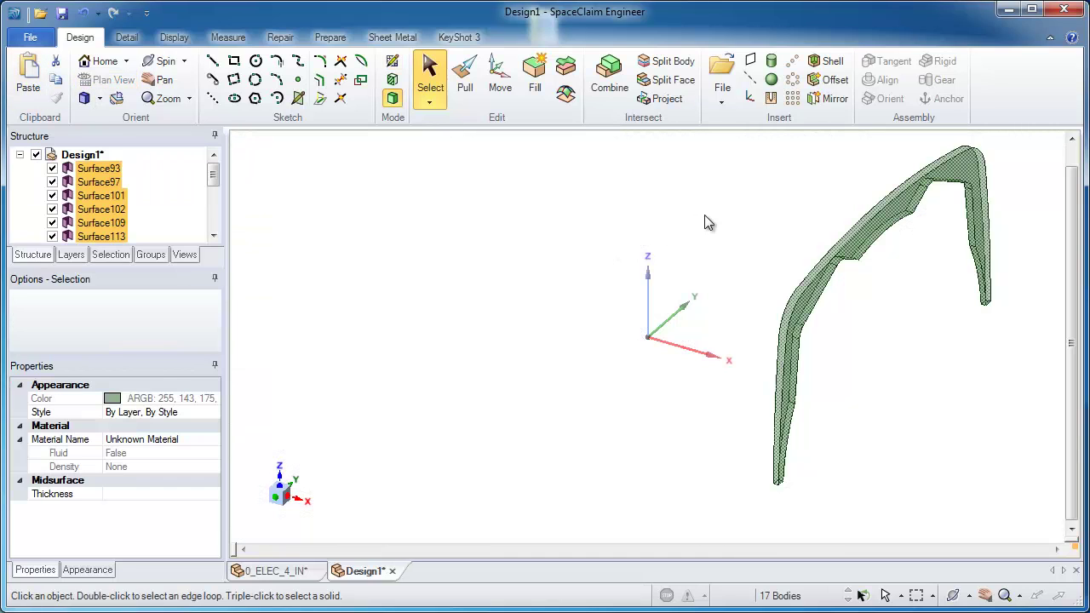
click(704, 217)
key(z)
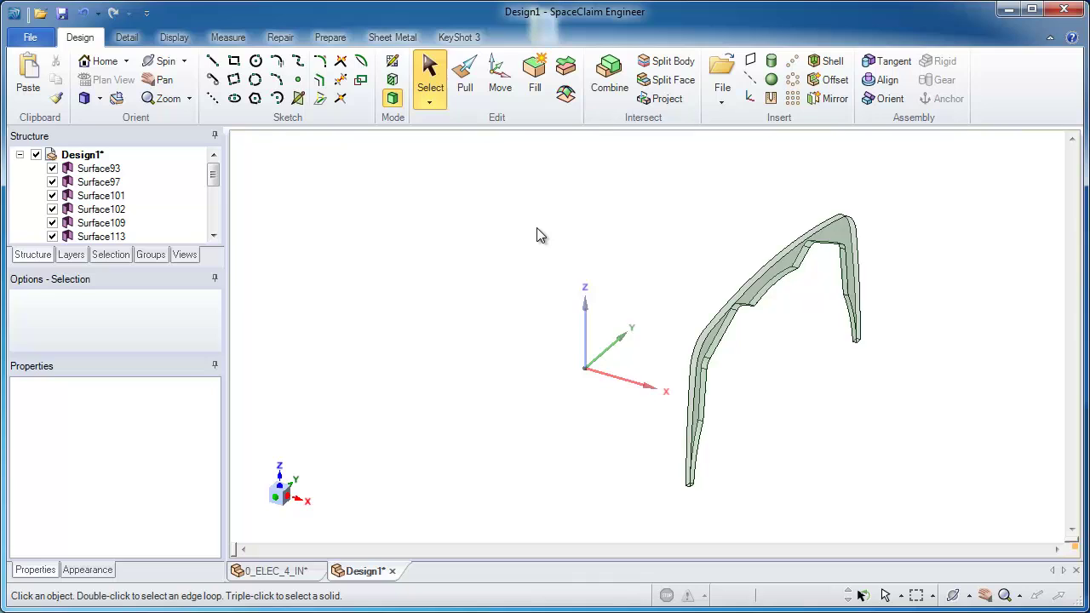
mouse_move(217, 180)
mouse_down()
mouse_move(214, 214)
mouse_move(220, 175)
mouse_up()
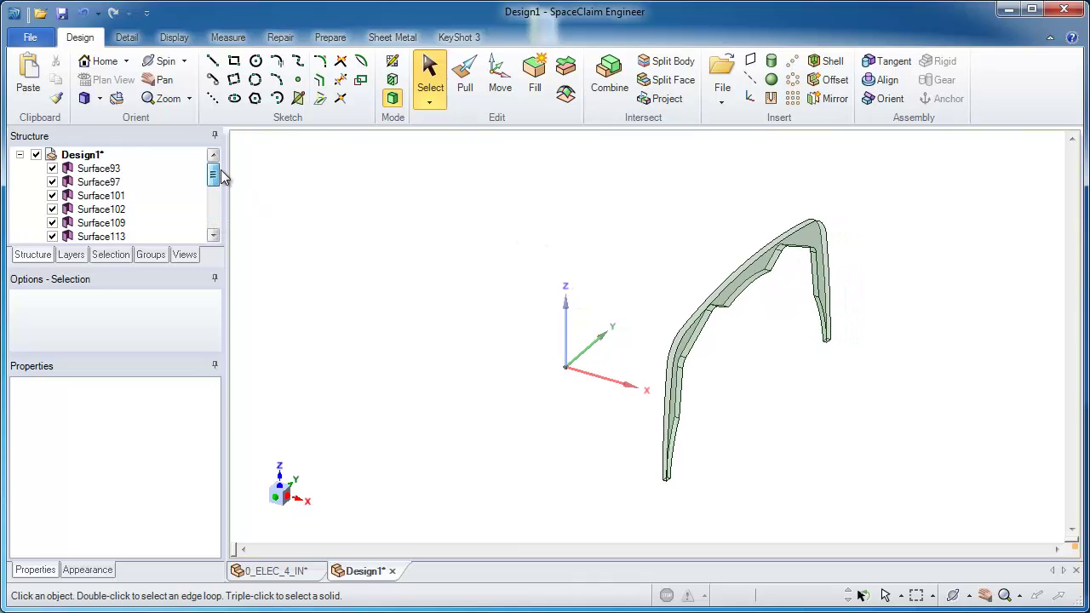
Step: Stitch the pasted rib surfaces into a single body with a maximum distance of 0.004 in
click(281, 39)
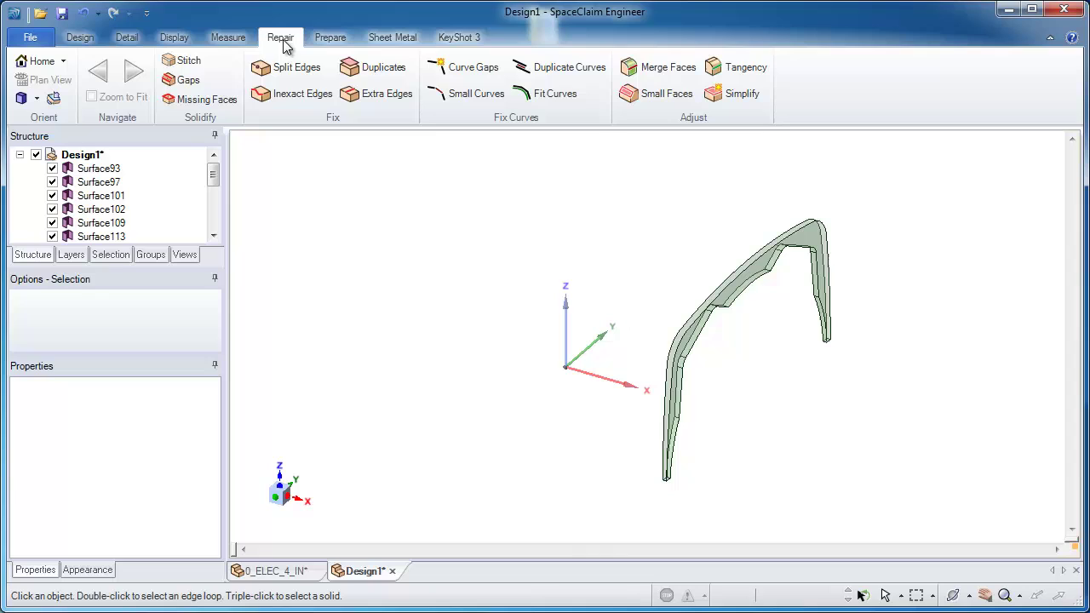
click(217, 63)
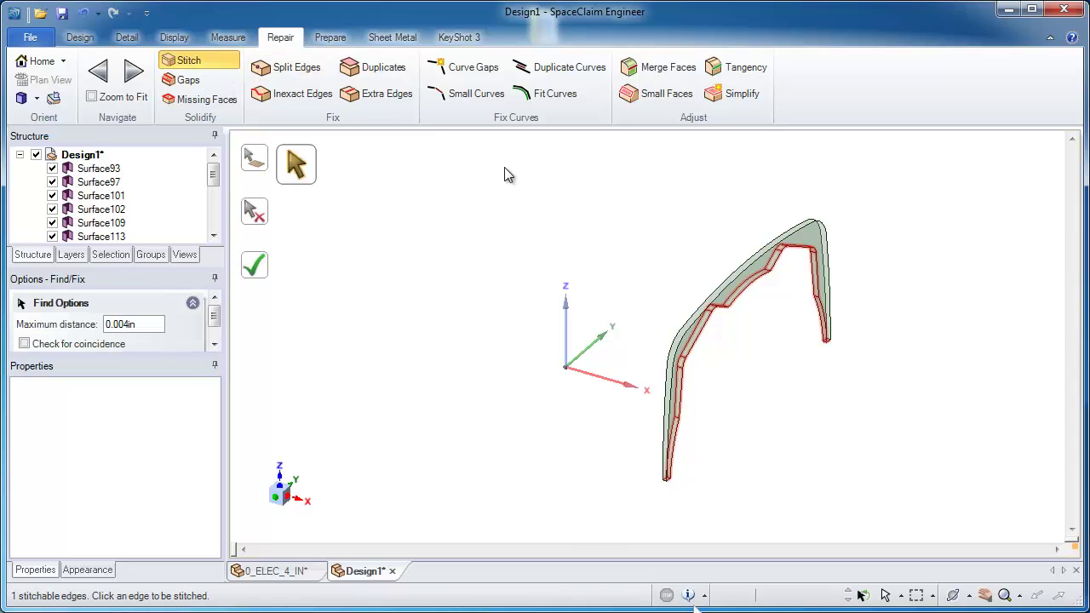
click(770, 274)
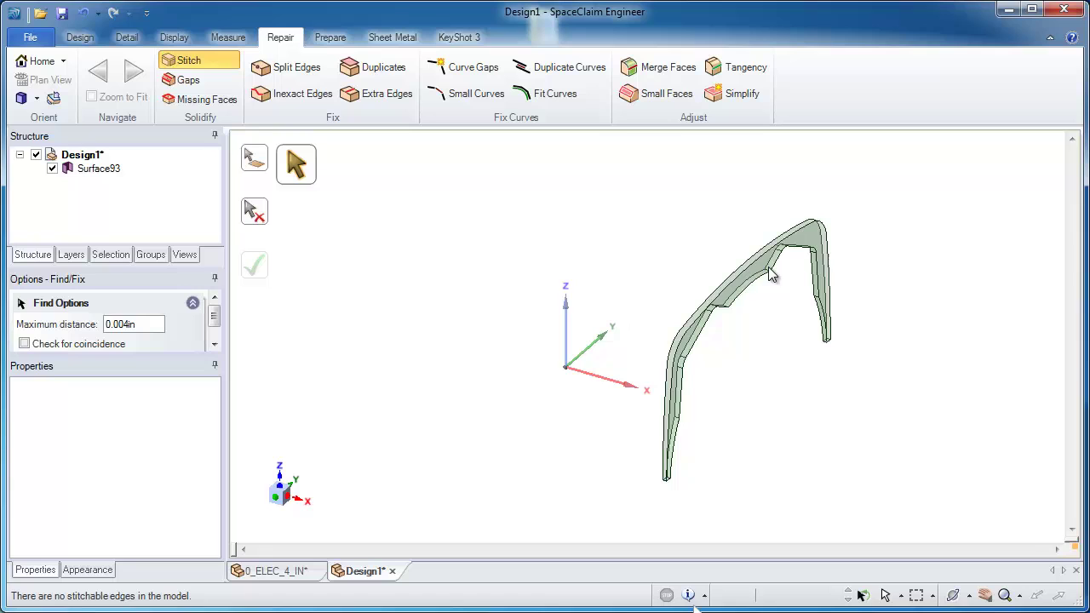
key(Escape)
Step: Copy the rib's long outer edge as a separate curve and hide the stitched rib surface
middle_drag(766, 248, 797, 246)
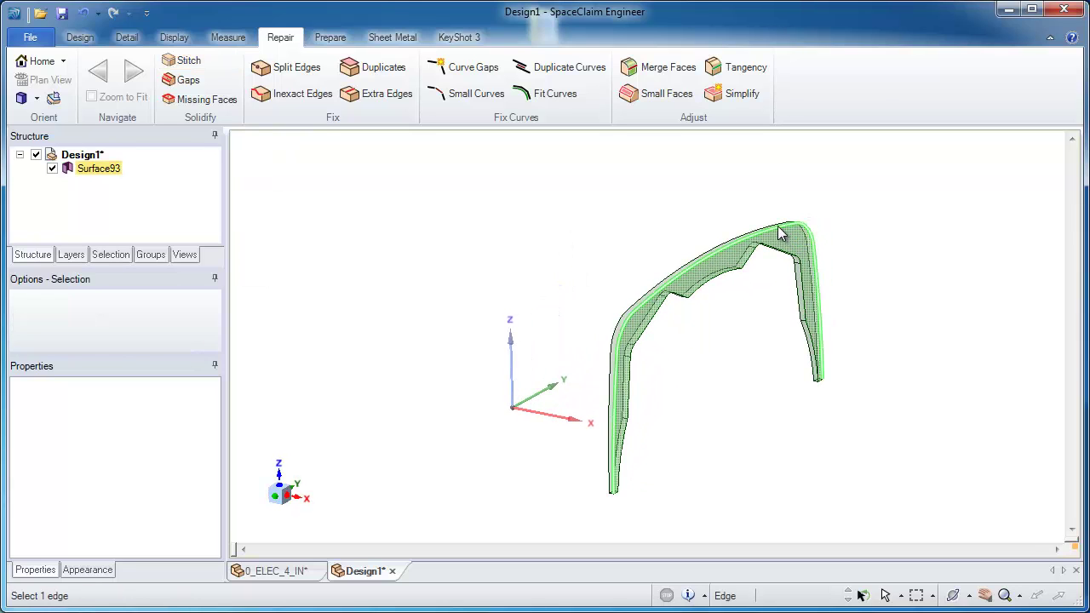
click(777, 227)
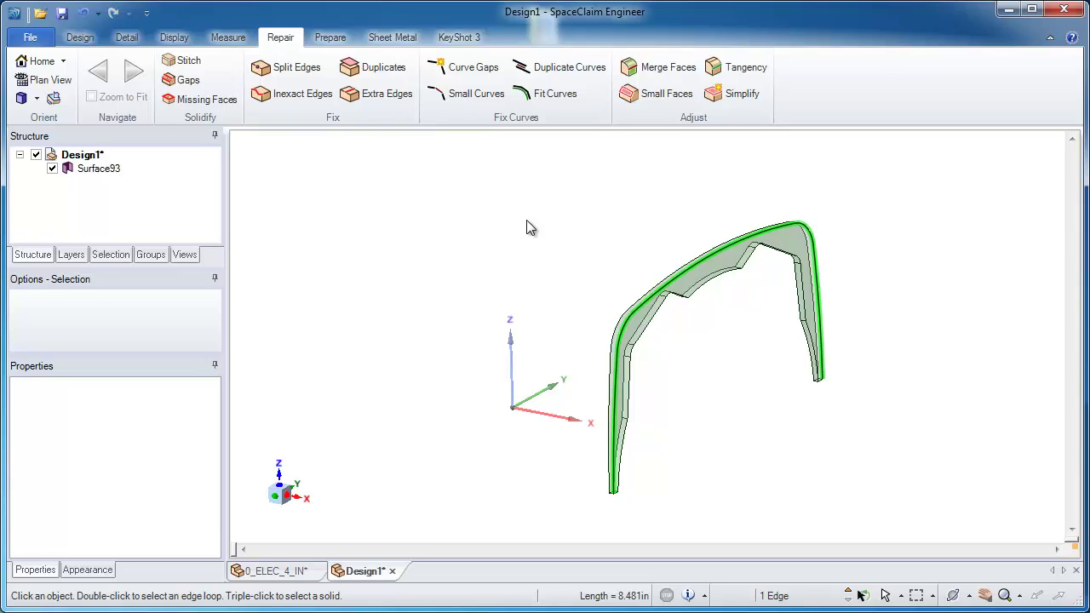
click(75, 39)
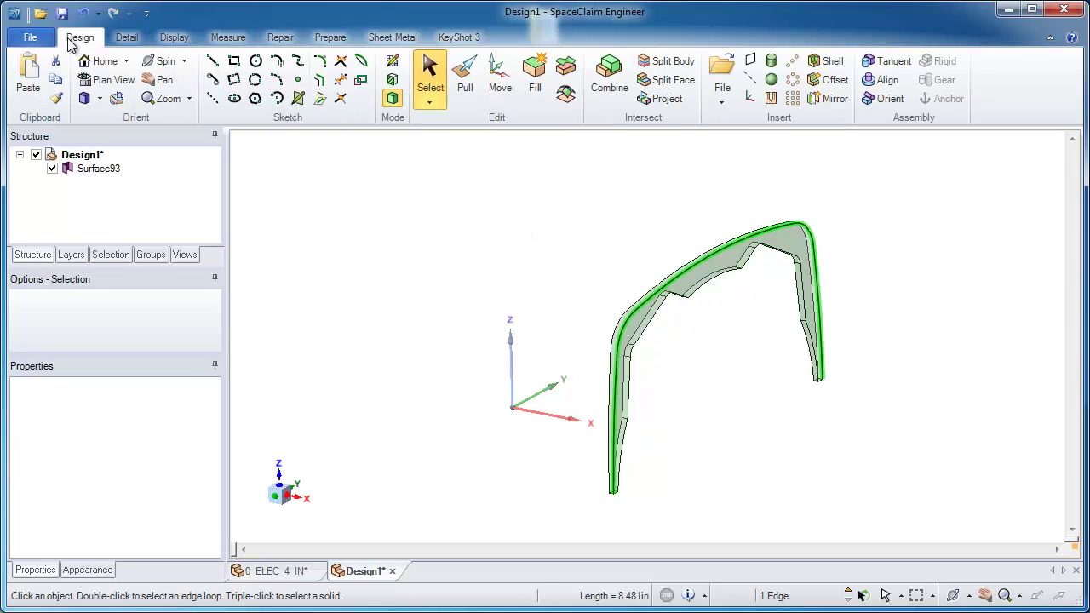
click(29, 76)
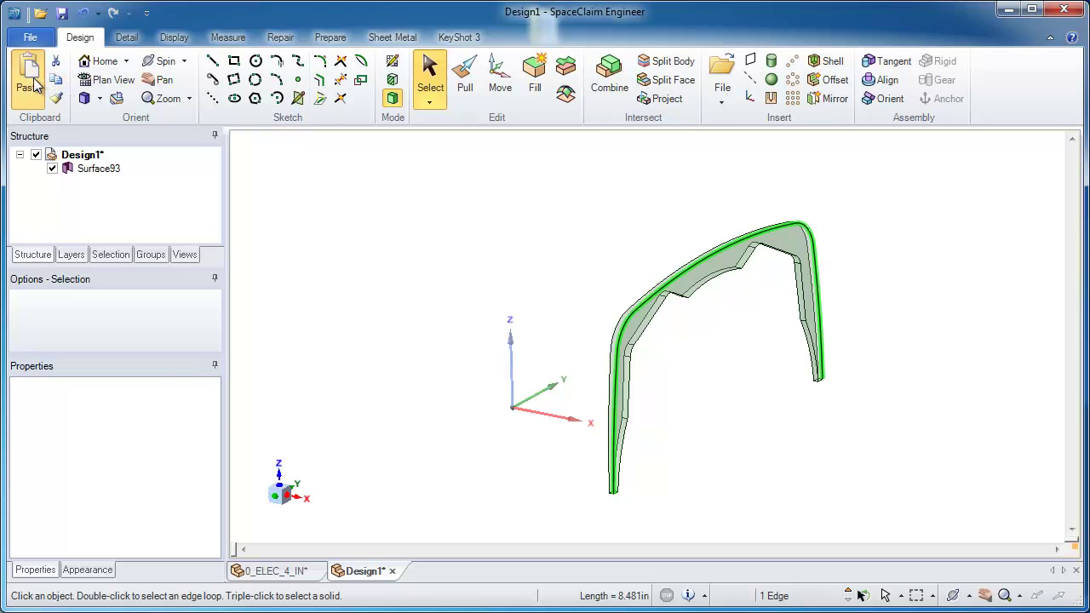
click(52, 169)
click(533, 229)
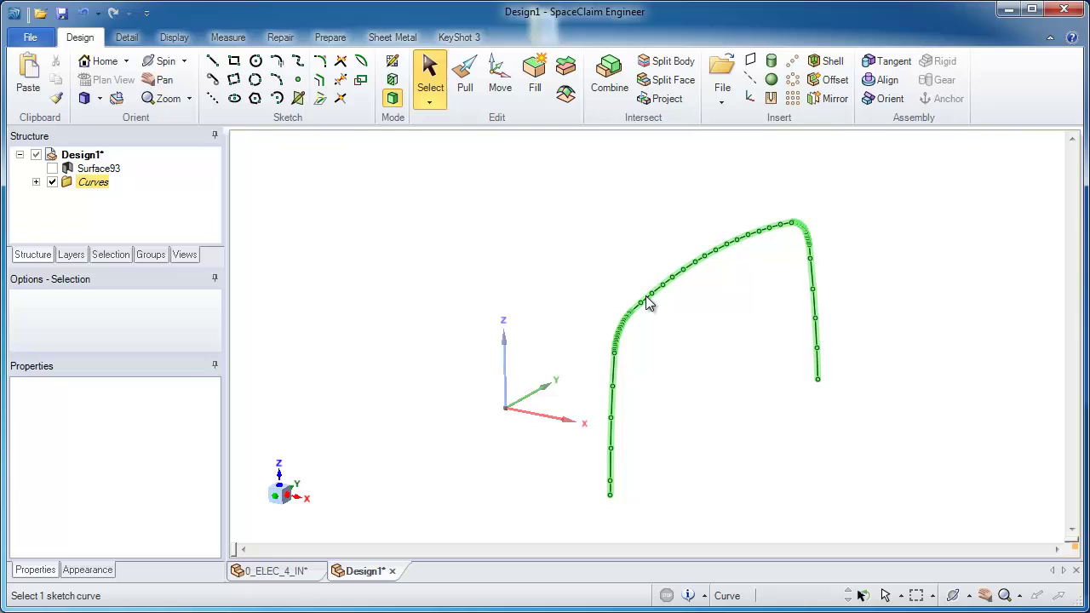
Step: Offset the copied edge curve outward by 0.25 in on the sketch plane through the curve
click(319, 79)
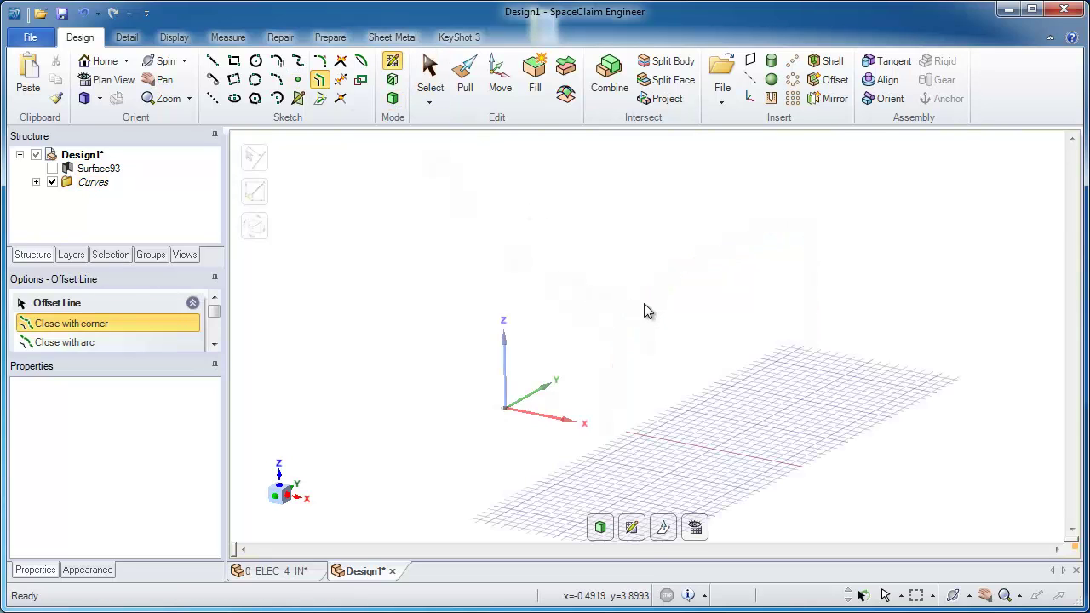
key(p)
click(647, 301)
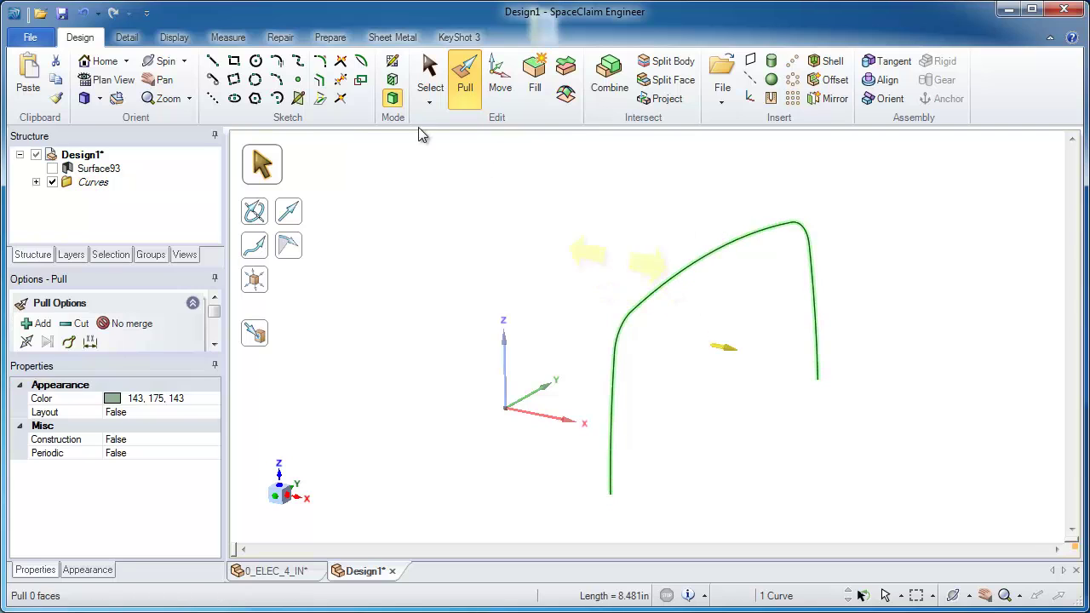
click(319, 80)
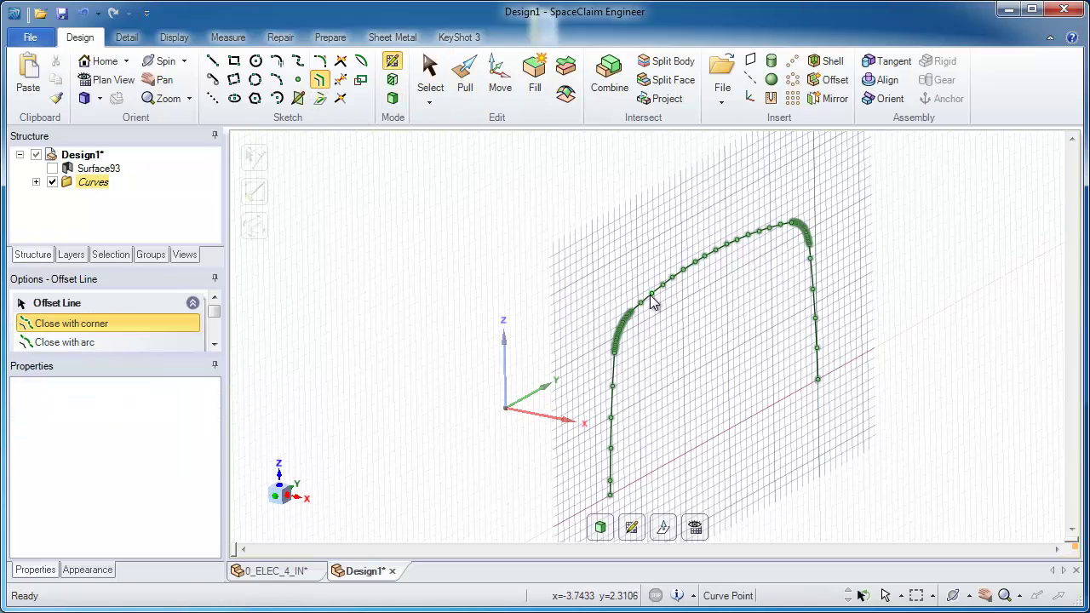
click(647, 296)
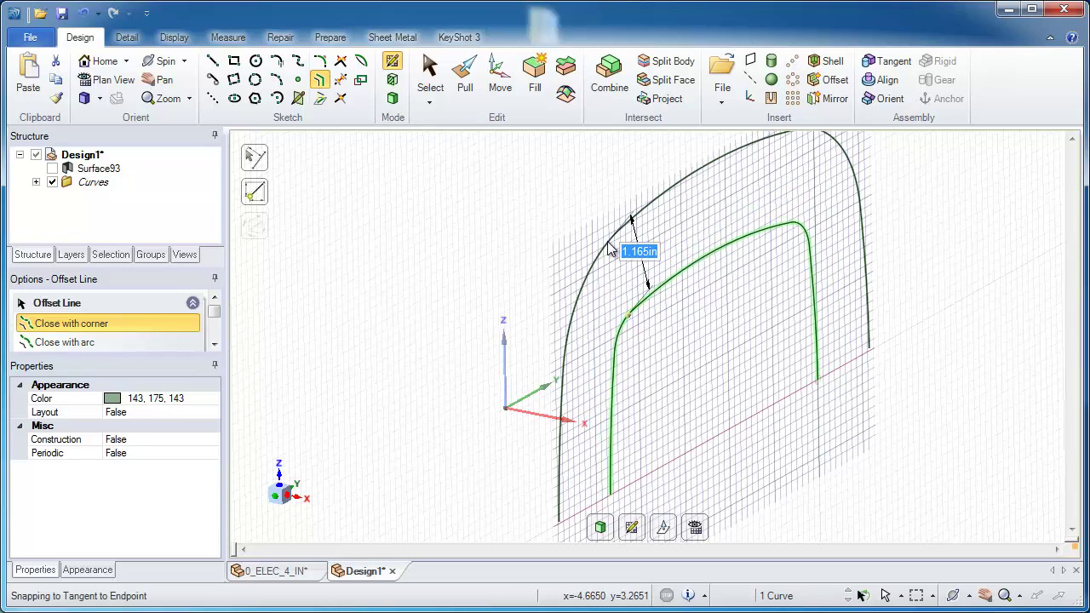
text(2)
text(5)
key(Return)
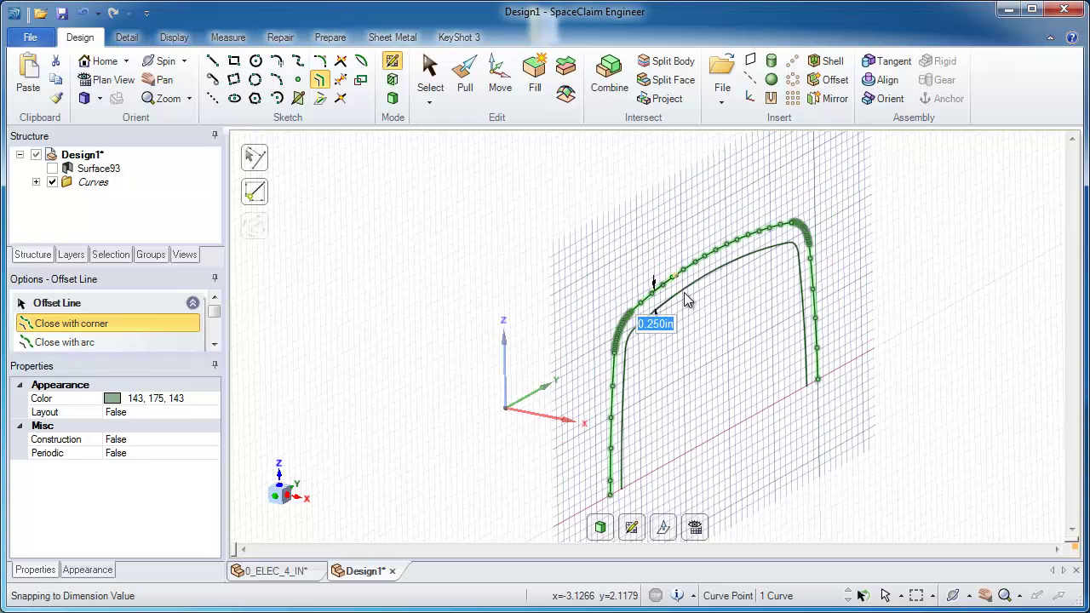
key(Escape)
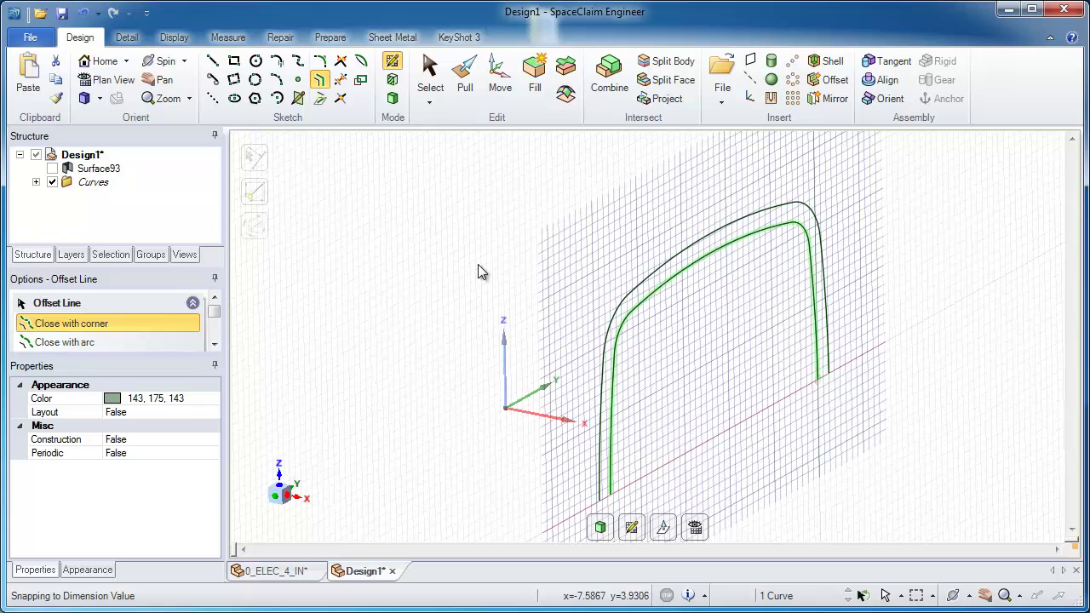
key(Escape)
Step: Delete the original inner curve, keeping only the offset outline
click(668, 328)
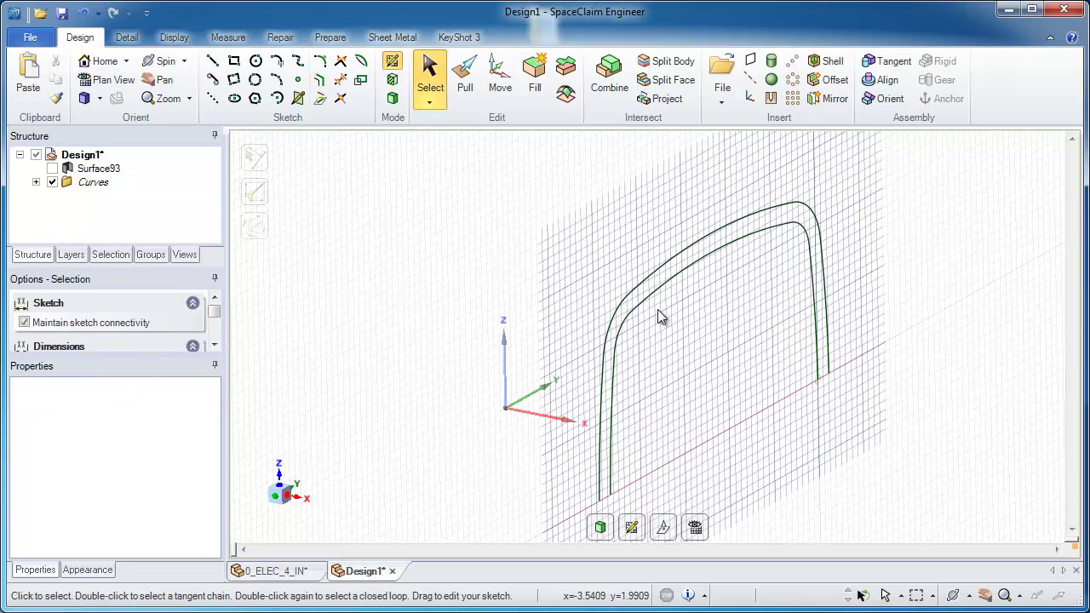
scroll(651, 302, up, 5)
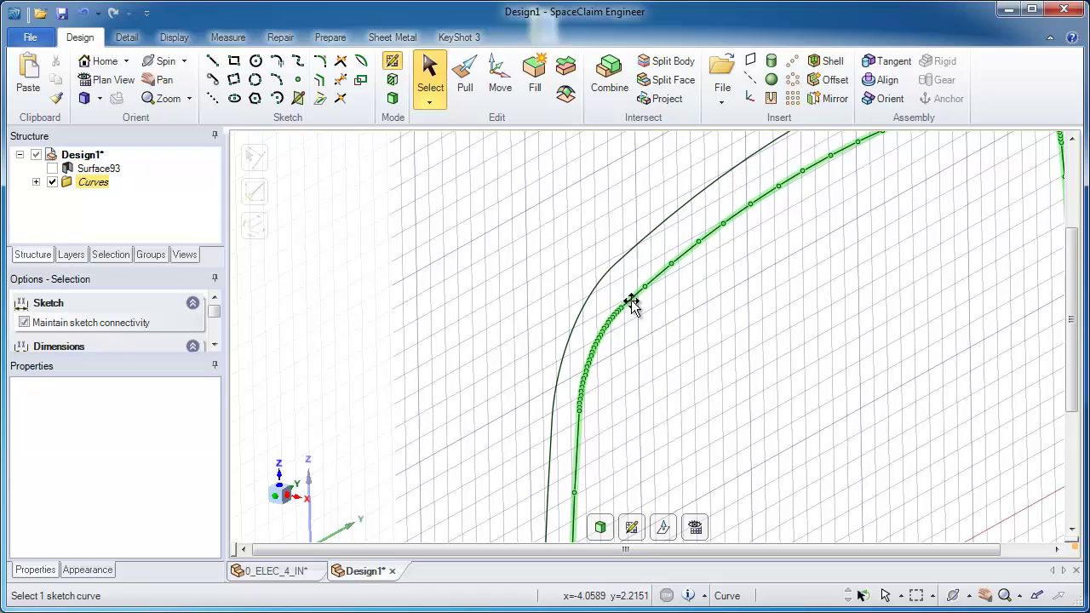
click(635, 295)
key(Delete)
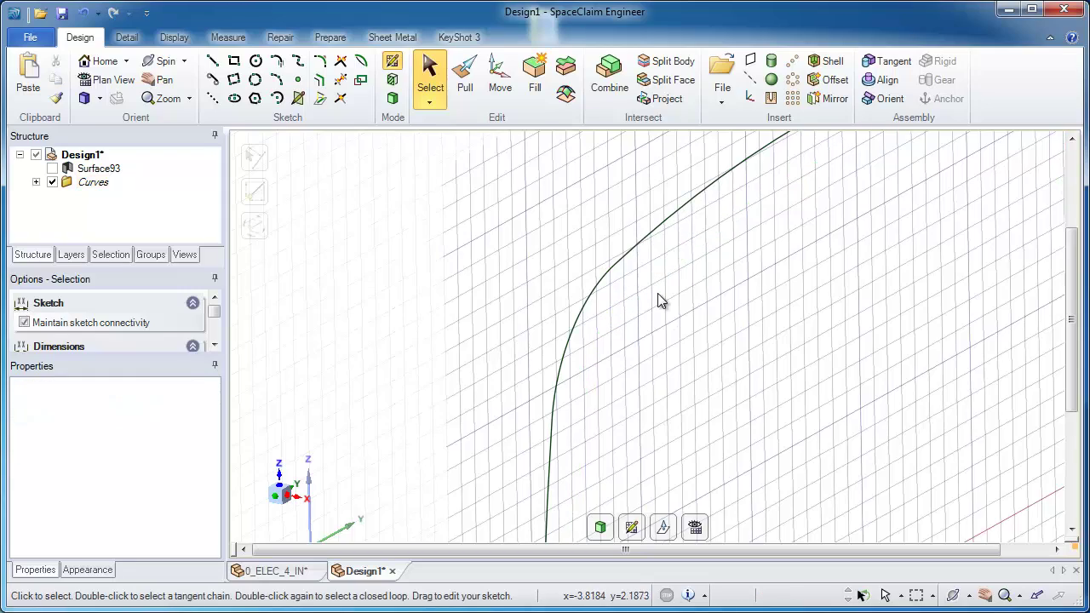
Step: Try to pull all offset curve segments sideways into a surface about 0.63 in wide, and undo the pull
mouse_move(661, 425)
ctrl+middle_down()
mouse_move(627, 301)
mouse_move(567, 249)
ctrl+middle_up()
click(475, 93)
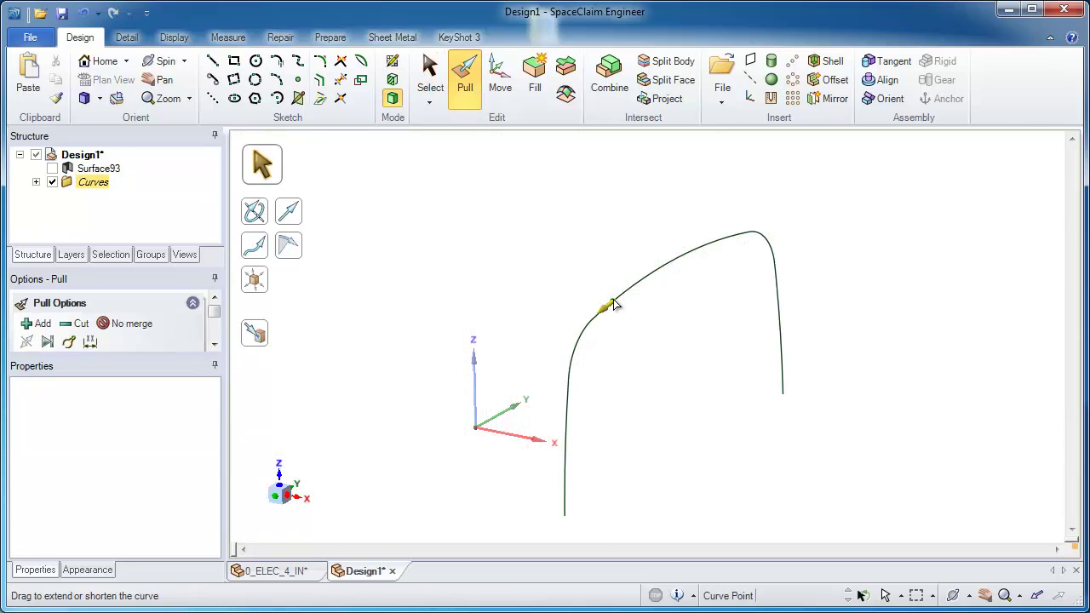
drag(513, 186, 802, 529)
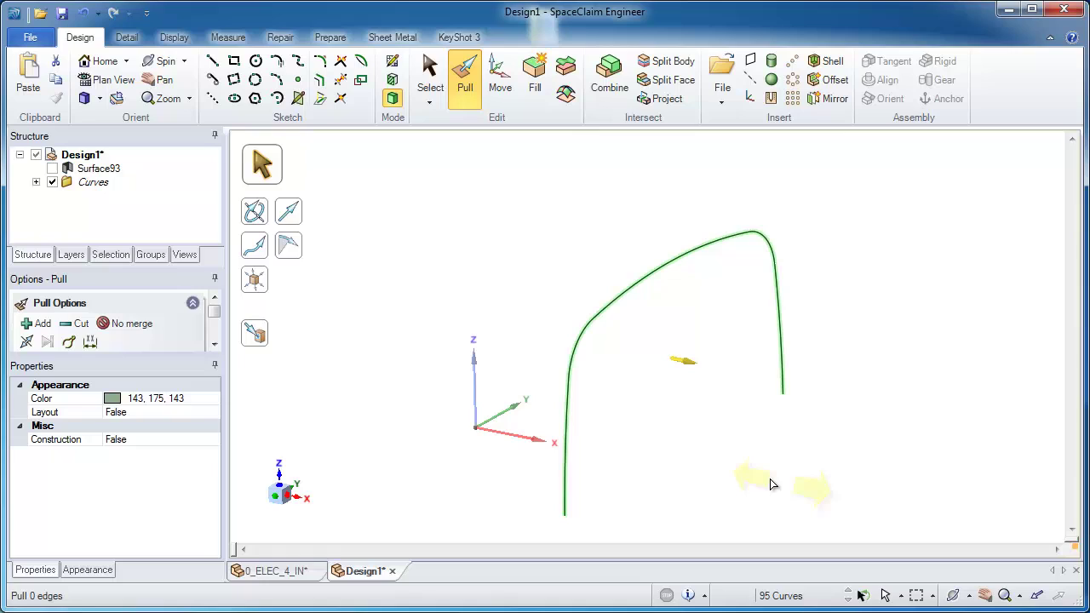
click(742, 479)
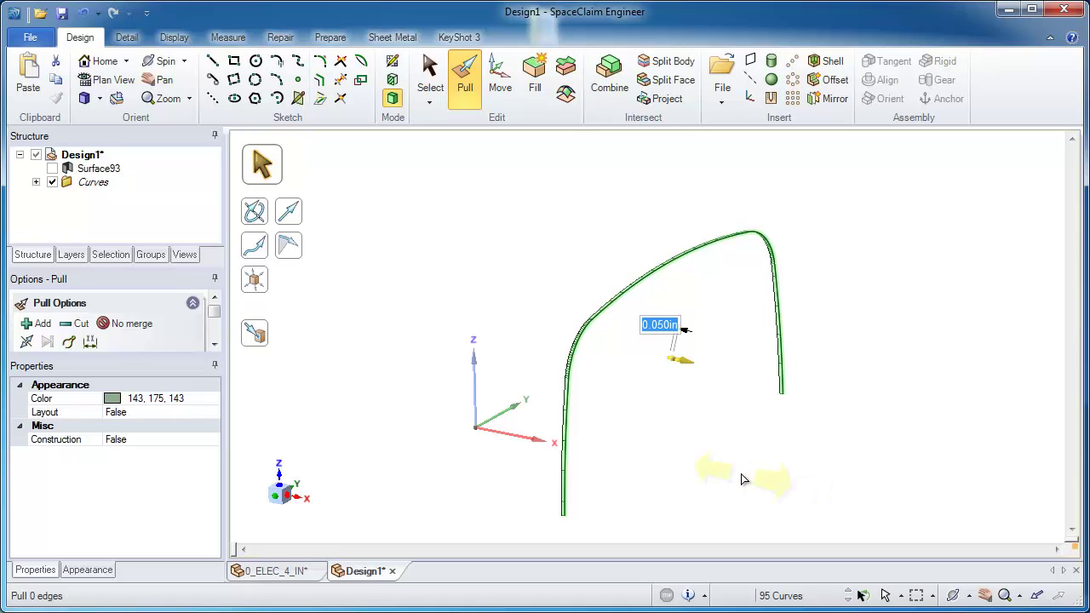
mouse_move(742, 479)
mouse_down()
mouse_move(701, 472)
mouse_move(741, 479)
mouse_up()
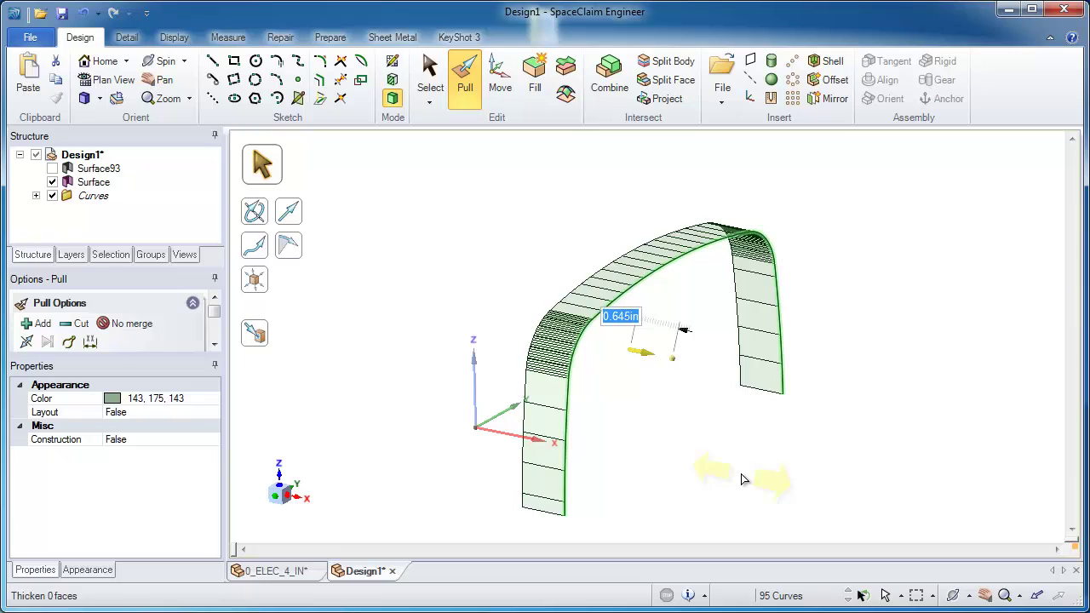
key(ctrl+z)
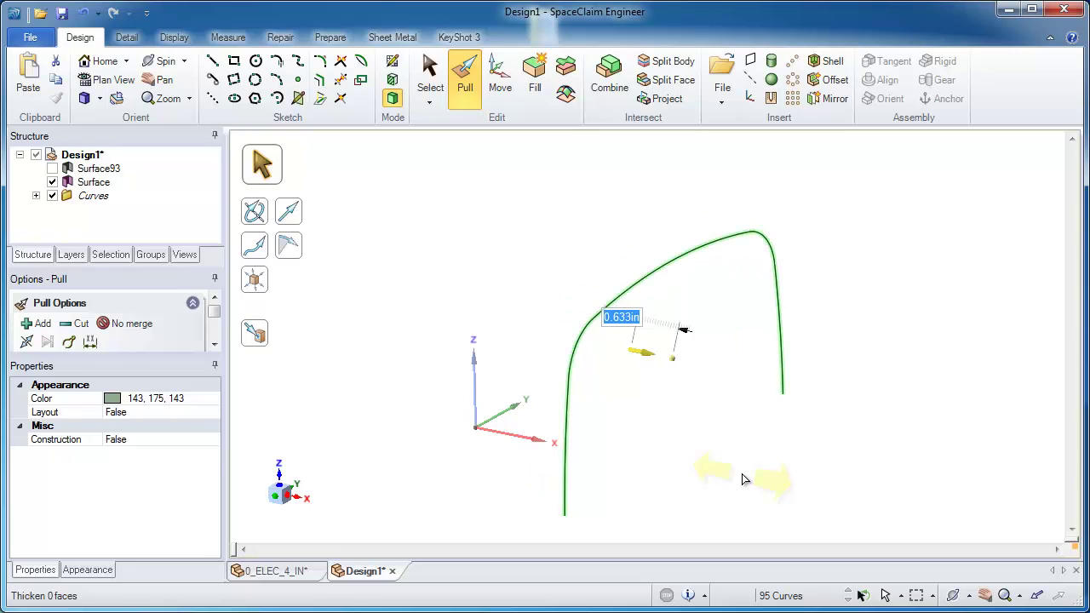
Step: Replace the segmented offset curves with simplified geometry using Fit Curves at a maximum distance of 0.004 in
click(289, 40)
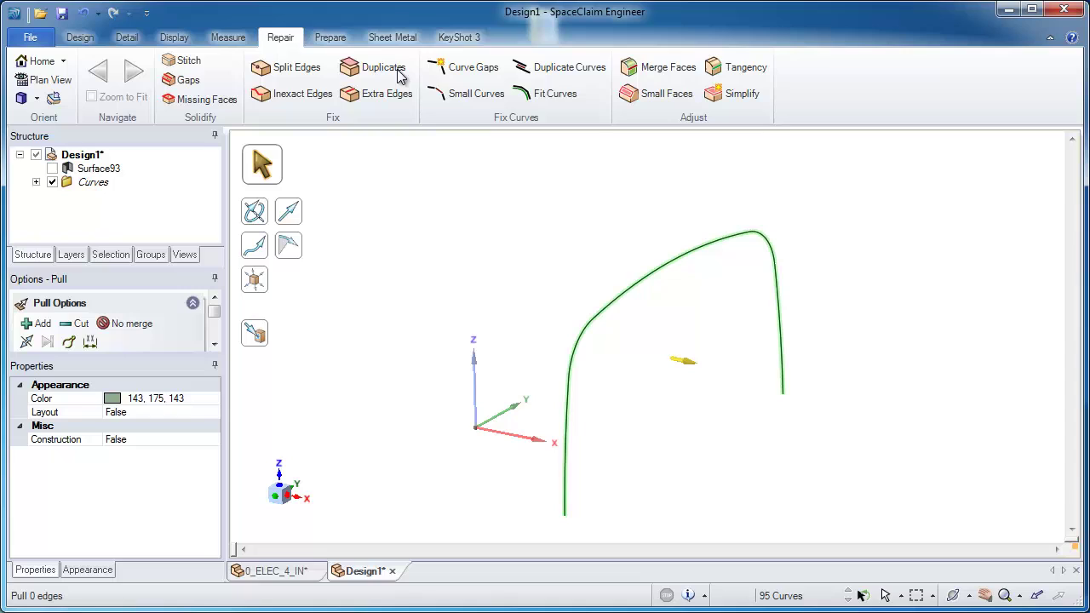
click(555, 93)
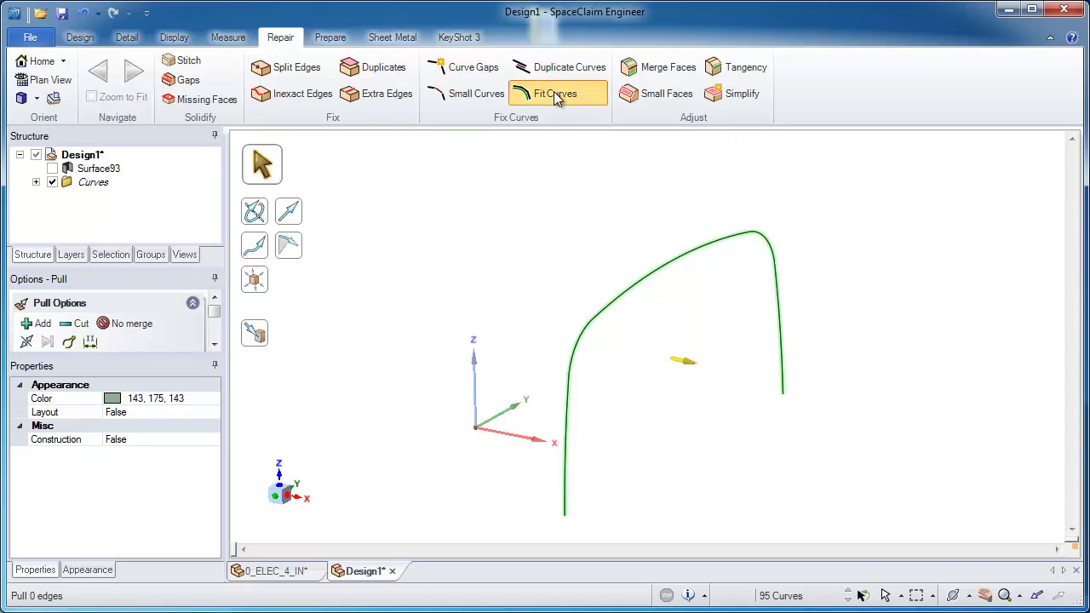
click(603, 316)
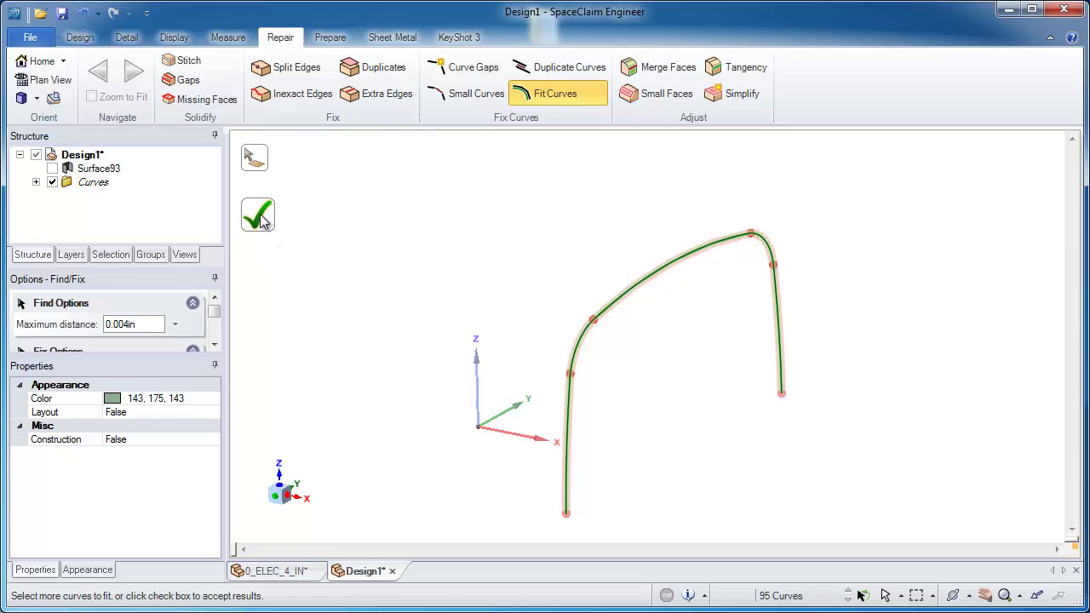
click(261, 218)
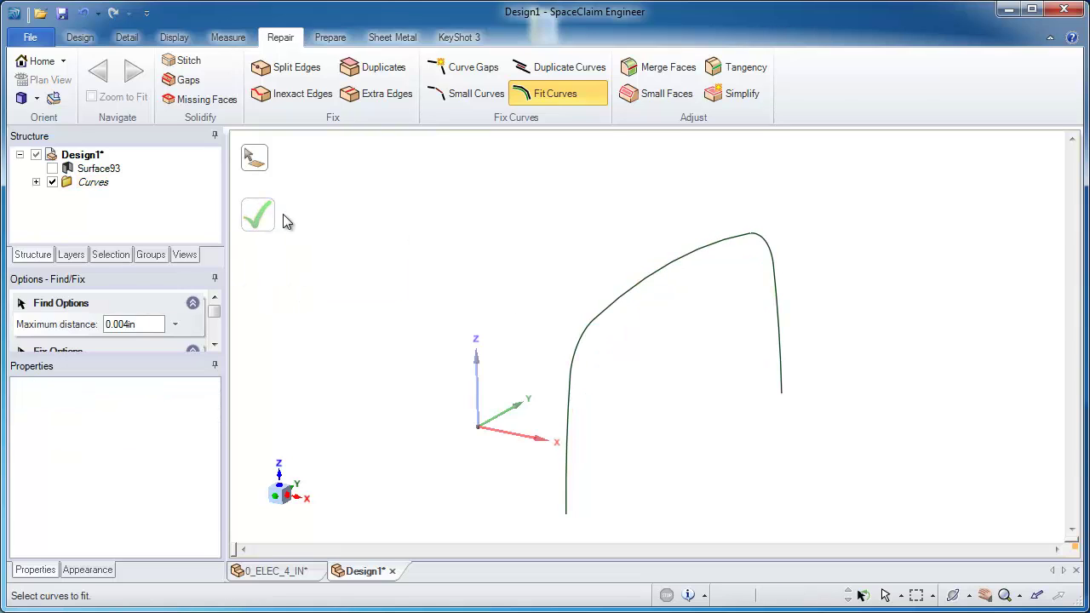
Step: Select all the fitted curves and pull them sideways along X into an arched surface strip
drag(518, 199, 769, 511)
click(453, 260)
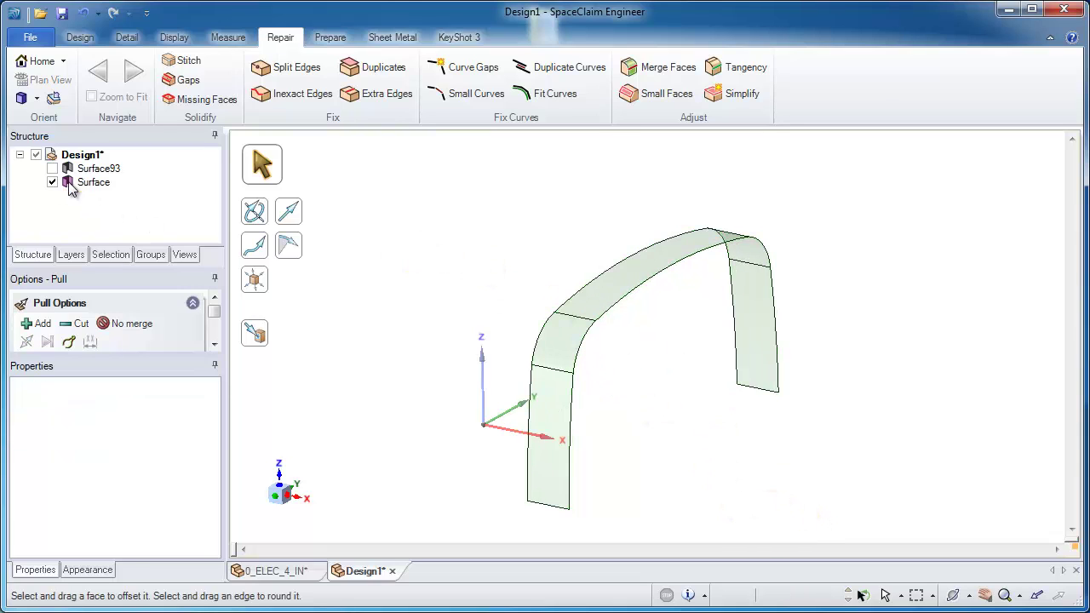
Step: Show the hidden rib surface and thicken the whole arched strip inward by about 0.295 in into a solid overlapping the rib
click(52, 168)
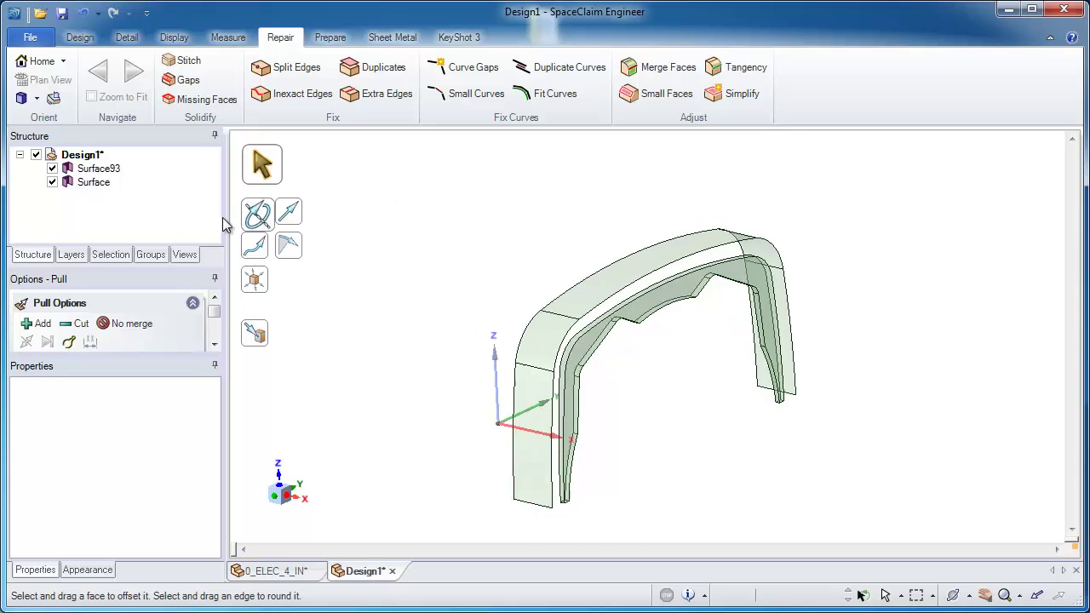
click(103, 170)
click(94, 181)
middle_drag(519, 206, 882, 216)
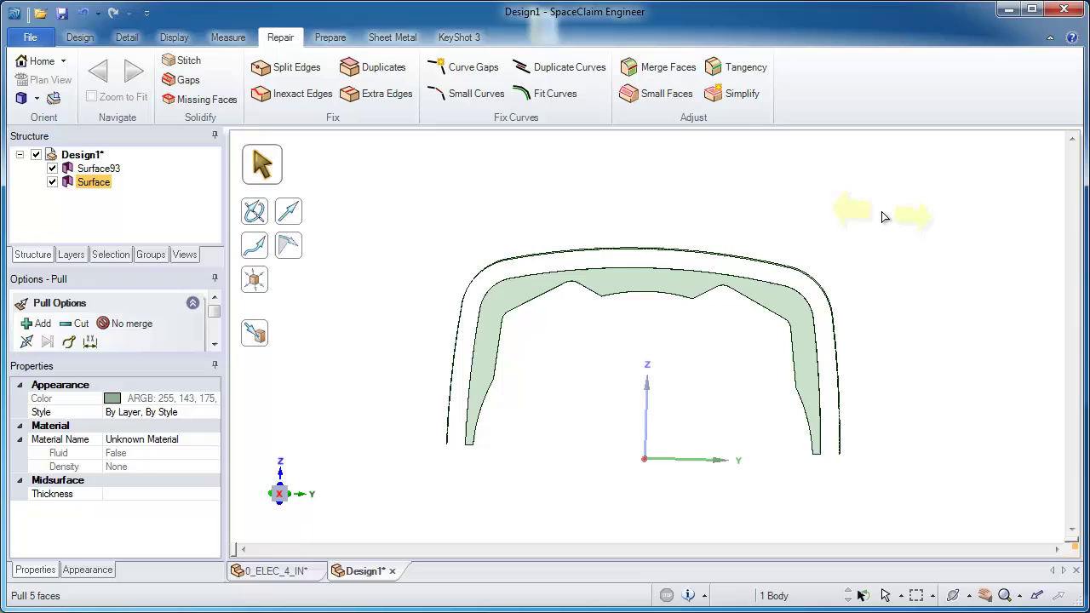
drag(881, 217, 906, 220)
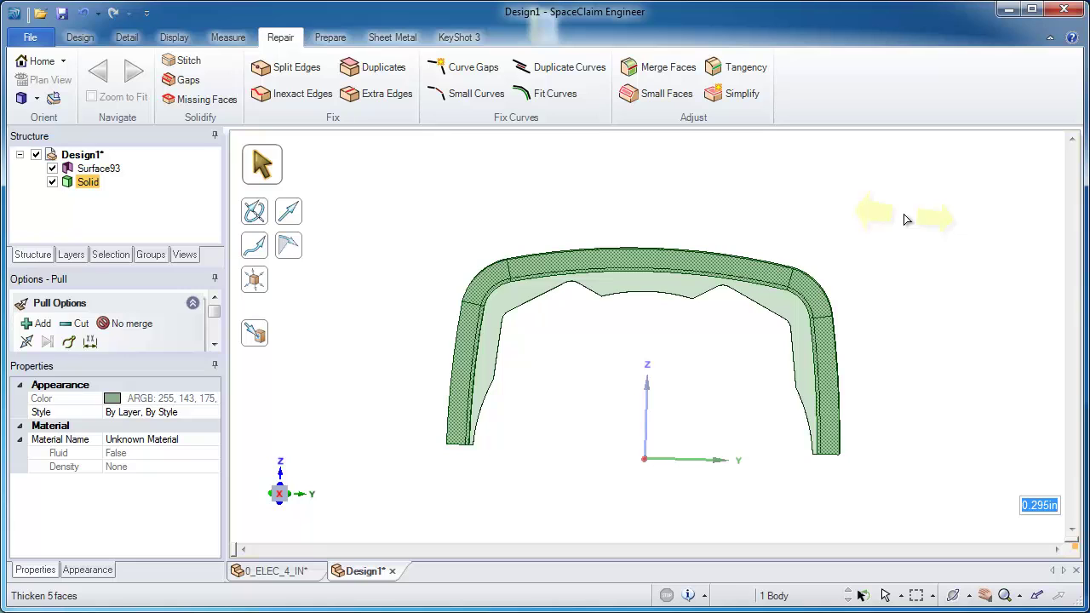
click(882, 288)
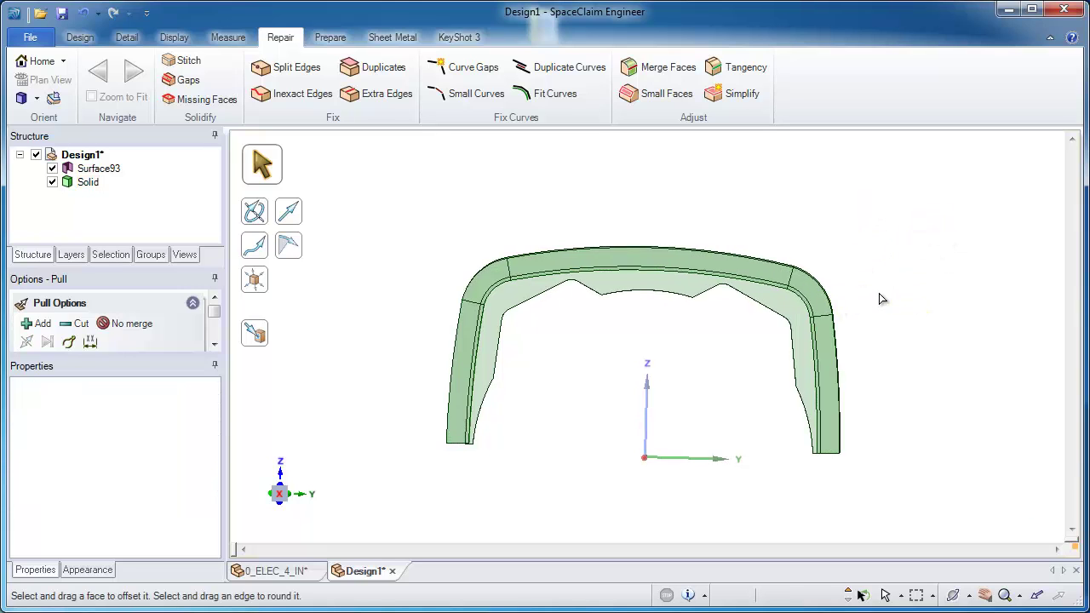
Step: Extend both leg end faces of the solid downward past the rib's ends, by about 0.088 in and 0.077 in
middle_drag(880, 297, 824, 421)
scroll(824, 421, up, 3)
drag(891, 396, 838, 398)
click(891, 396)
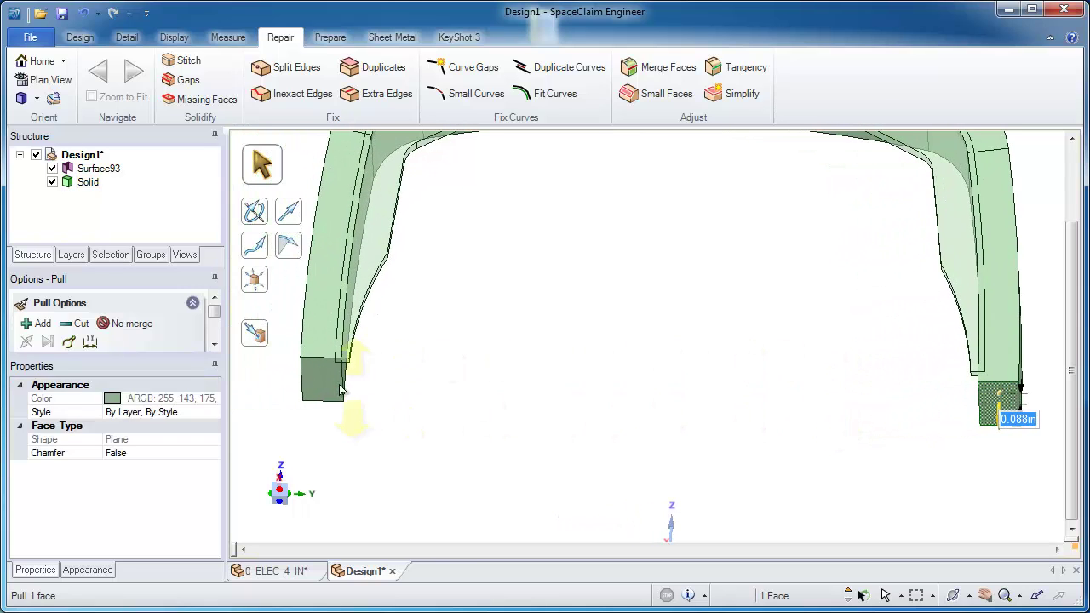
click(328, 381)
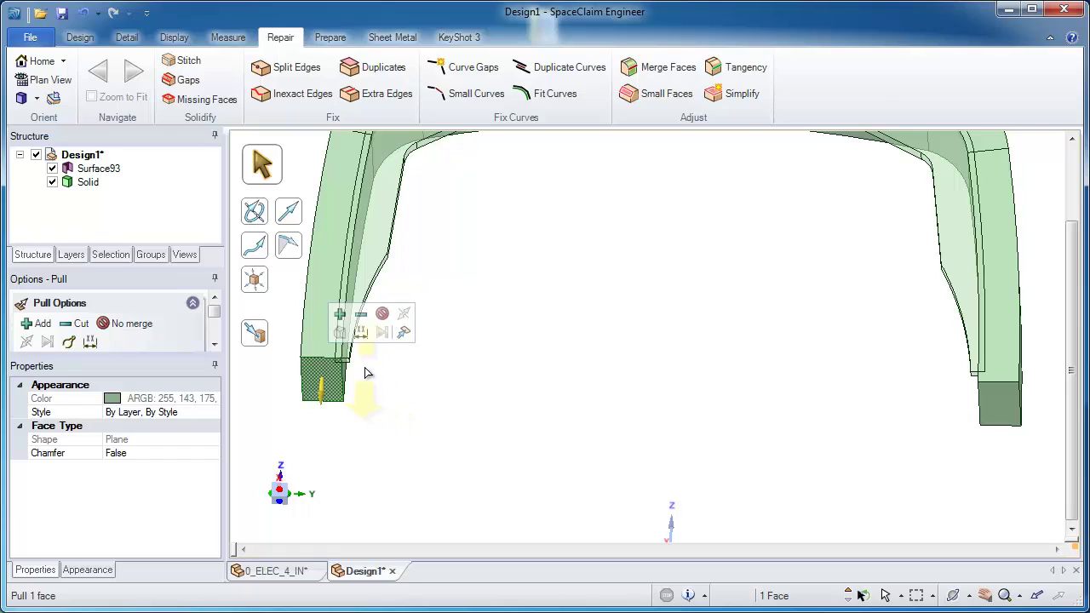
drag(366, 372, 362, 389)
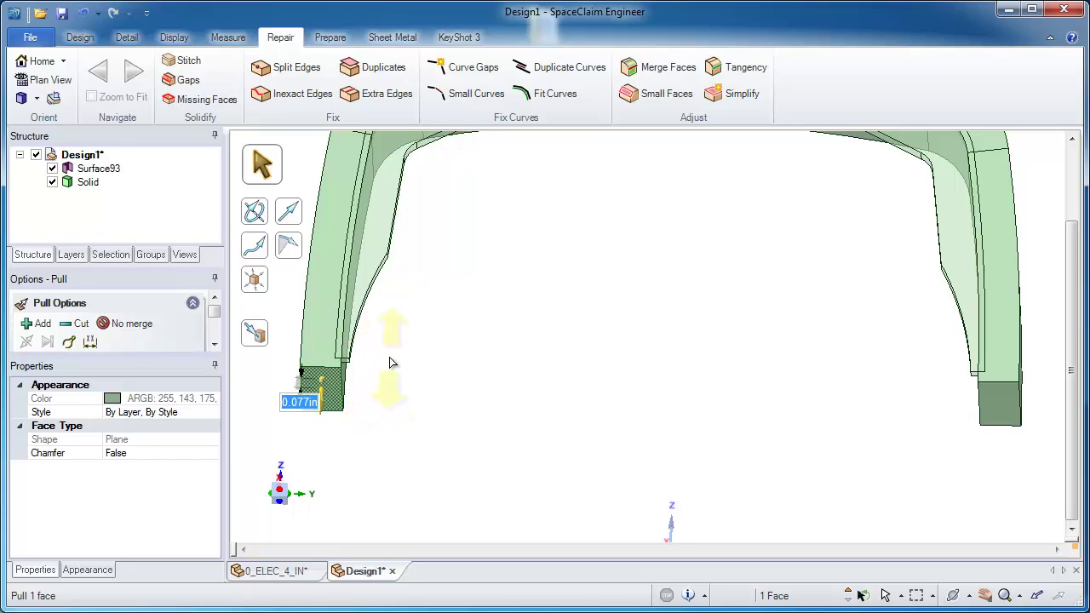
click(404, 354)
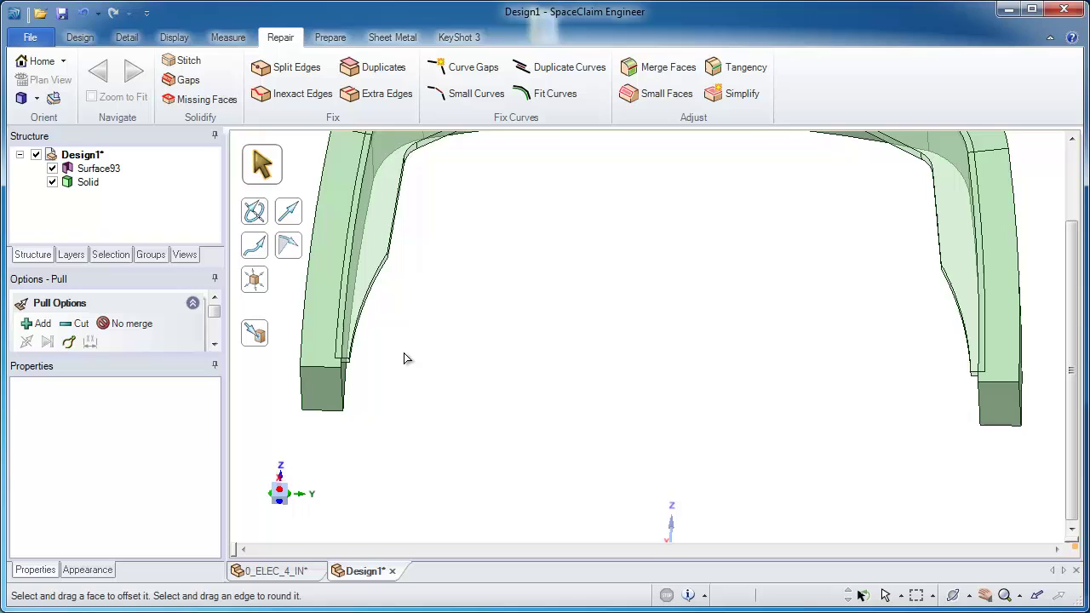
key(z)
key(h)
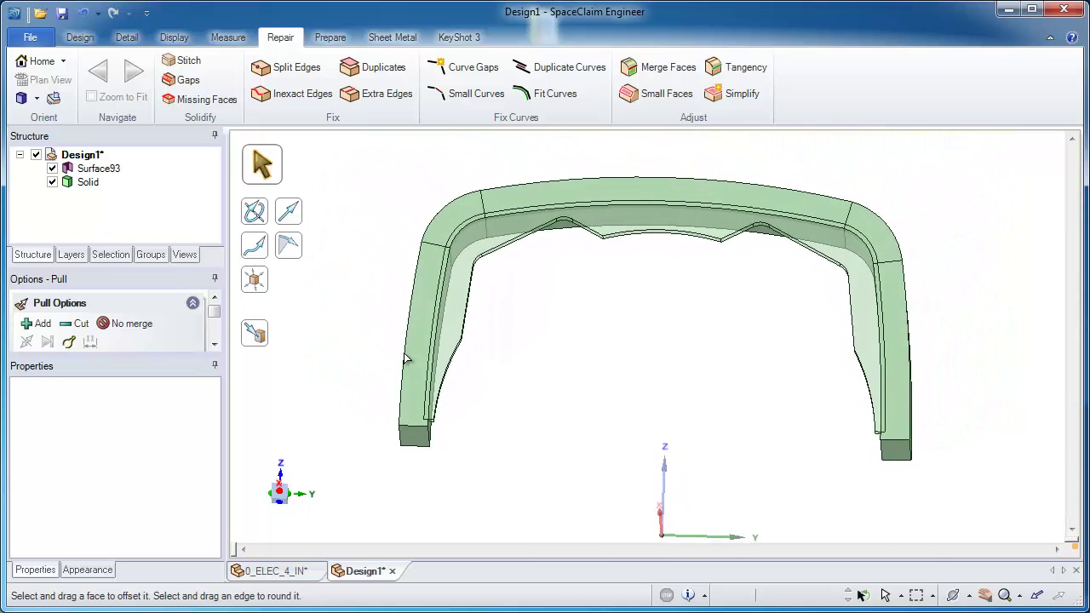
Step: Combine the rib surface body with the thickened arch into a single solid
click(80, 38)
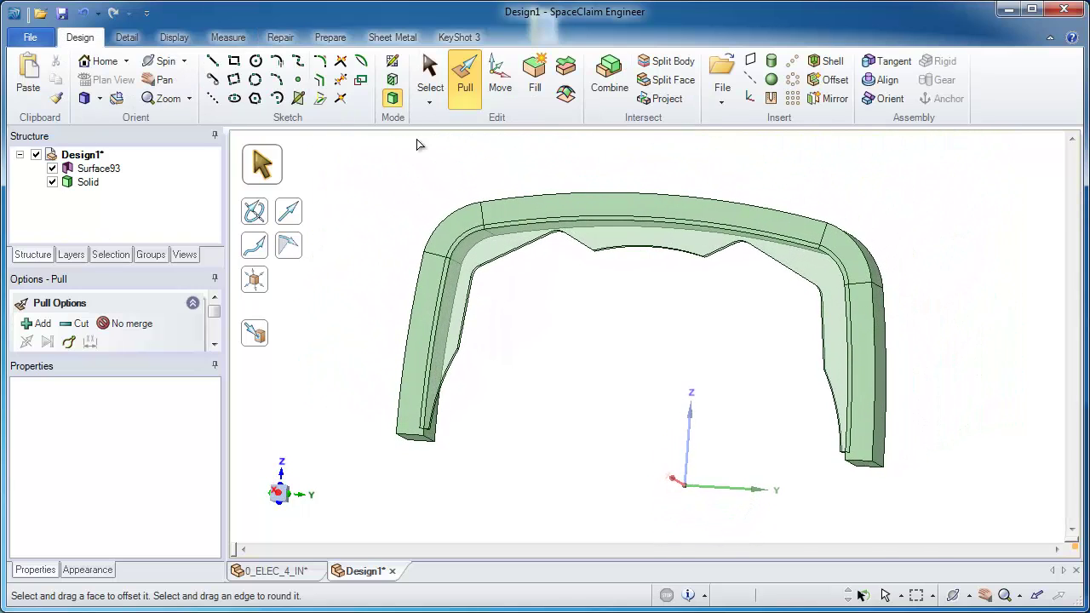
click(622, 81)
drag(902, 188, 769, 286)
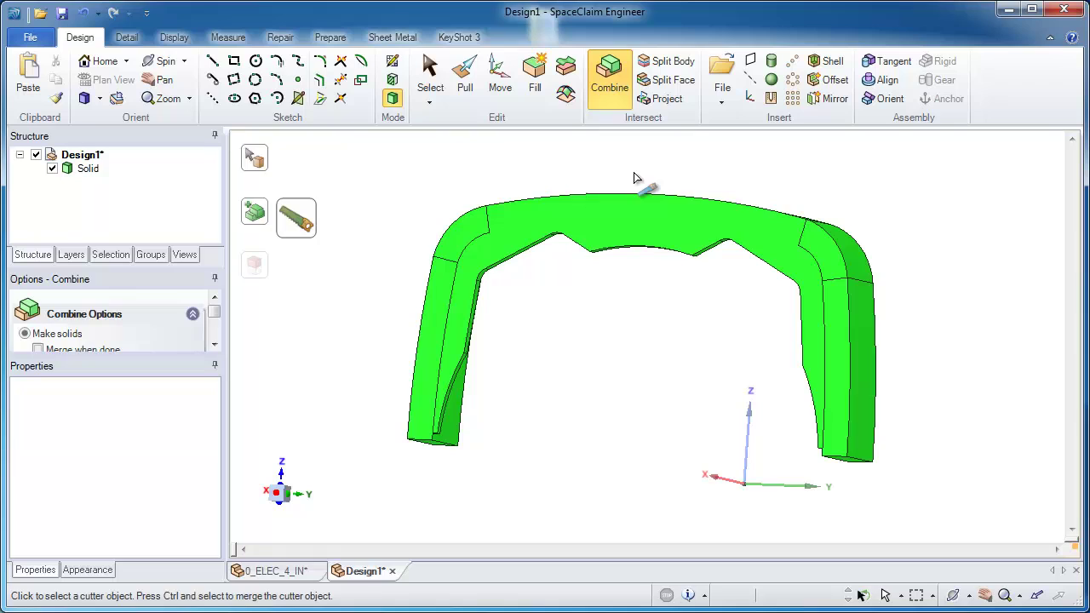
key(Escape)
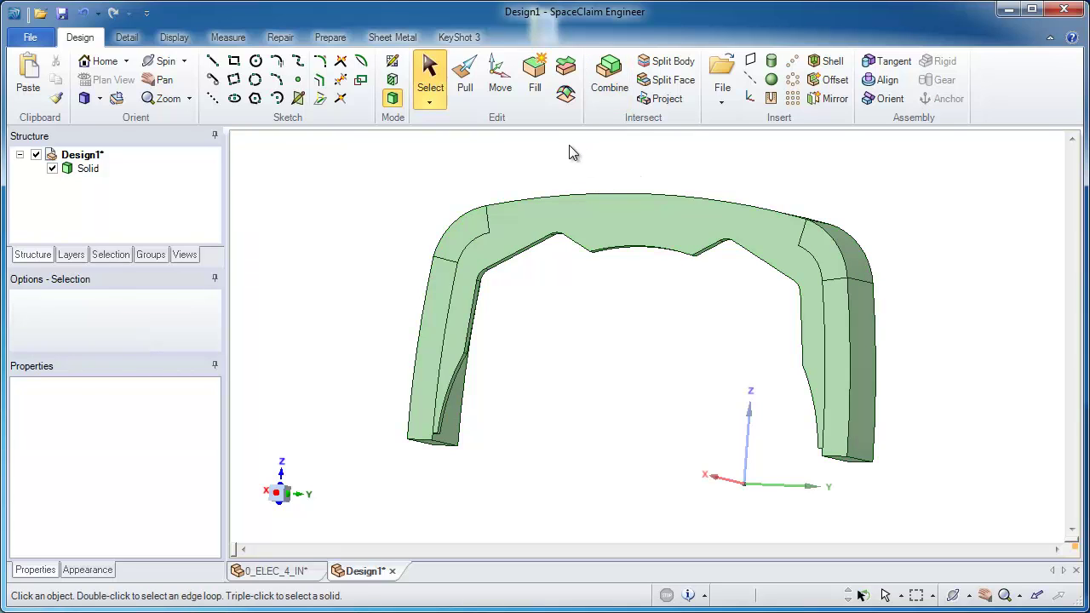
Step: Fill the four separate faces at the front corners and legs so they merge into the adjoining front face
click(479, 228)
ctrl+click(455, 281)
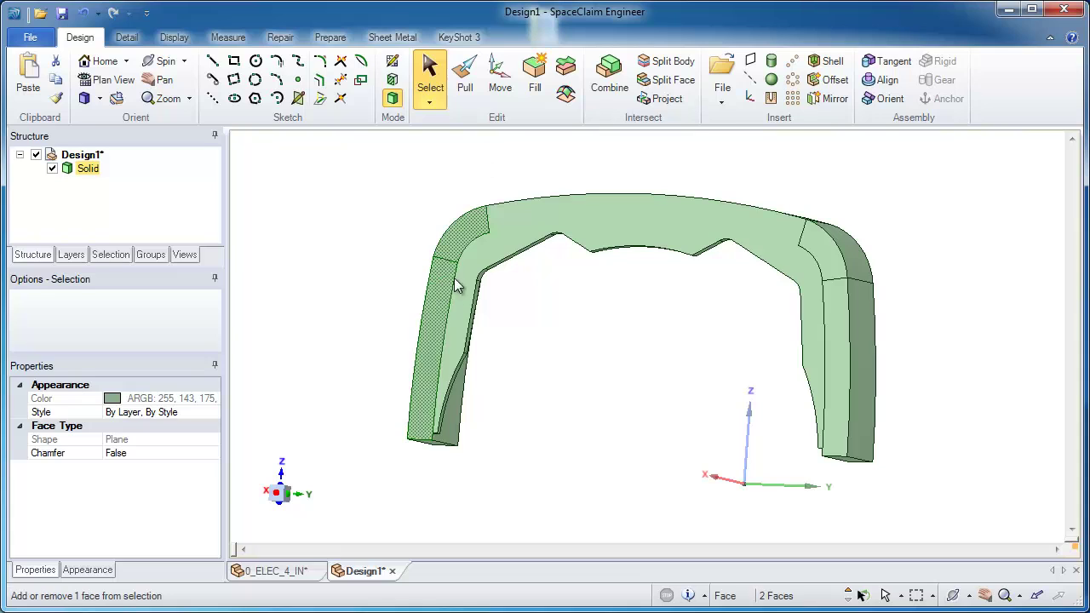
ctrl+click(827, 250)
ctrl+click(839, 304)
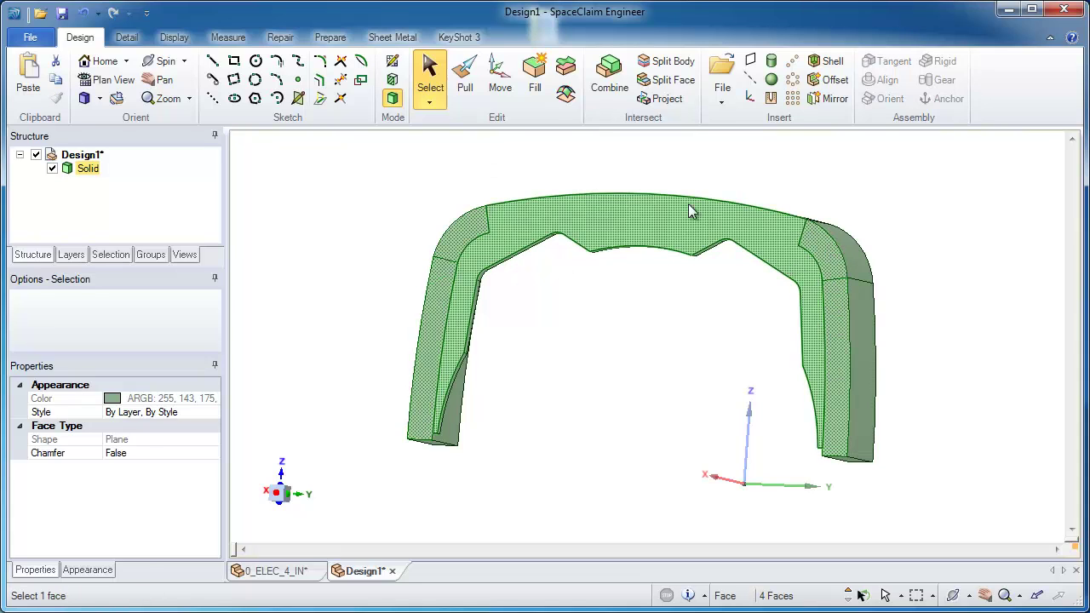
click(540, 100)
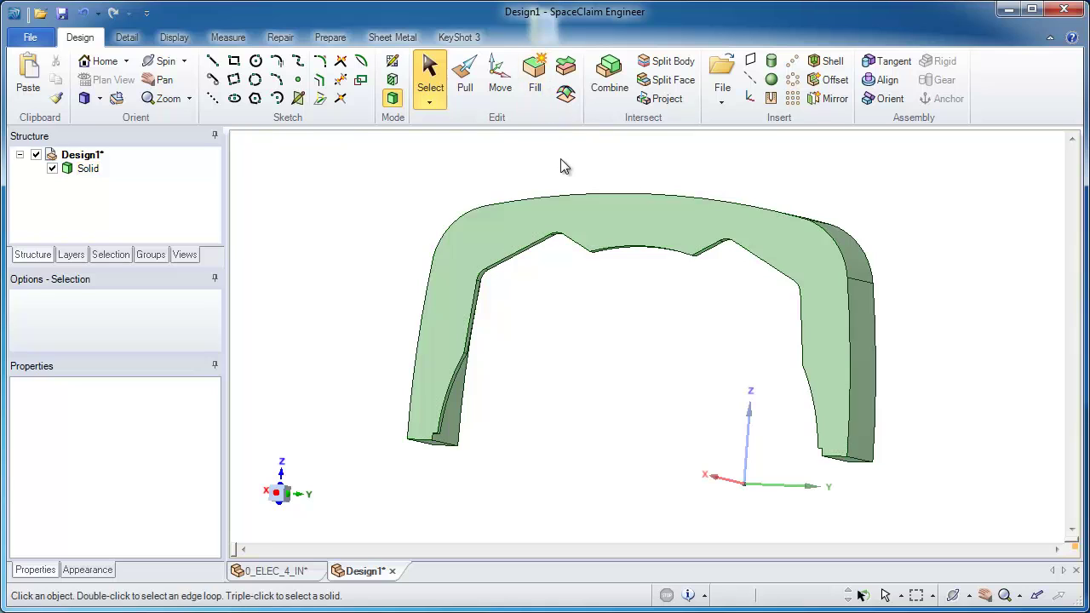
Step: Split the body at the small ledge face near the leg end and remove the excess pieces below it on both legs
middle_drag(459, 451, 414, 579)
mouse_move(427, 375)
middle_down()
mouse_move(427, 353)
mouse_move(429, 377)
middle_up()
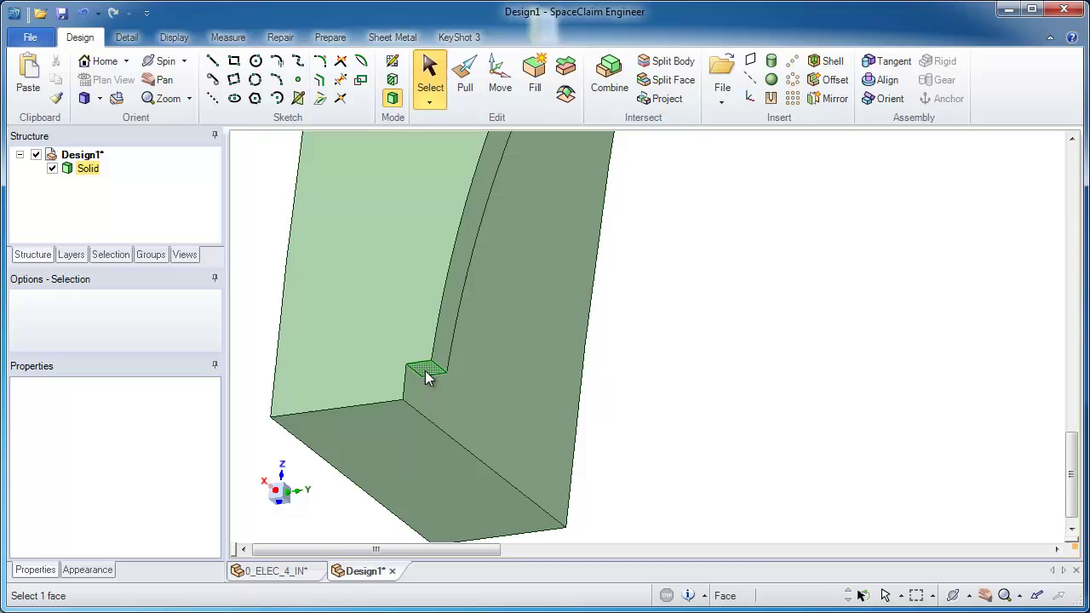
click(428, 377)
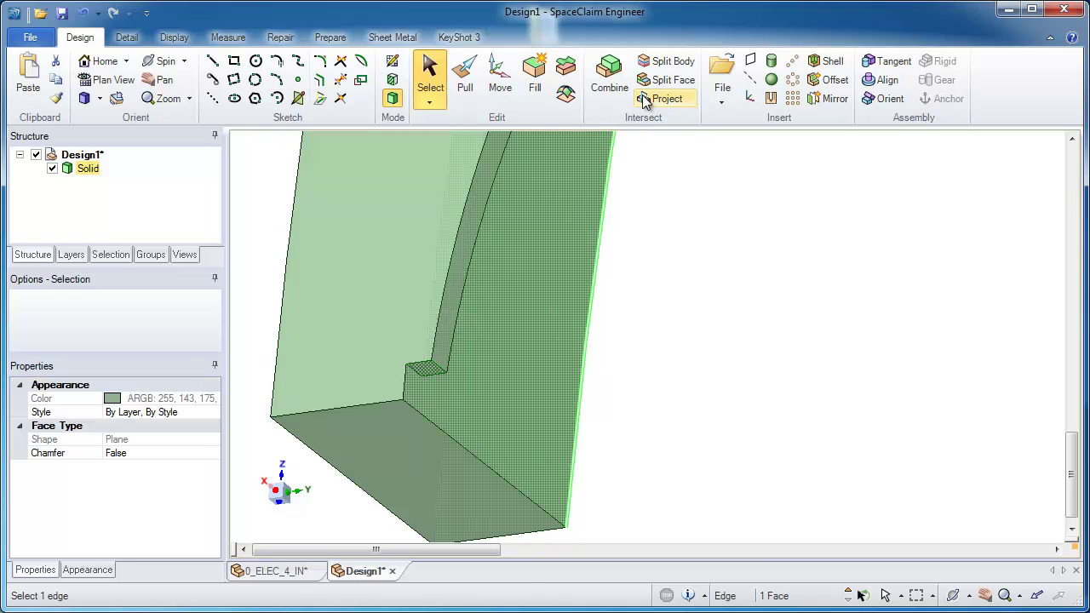
click(651, 62)
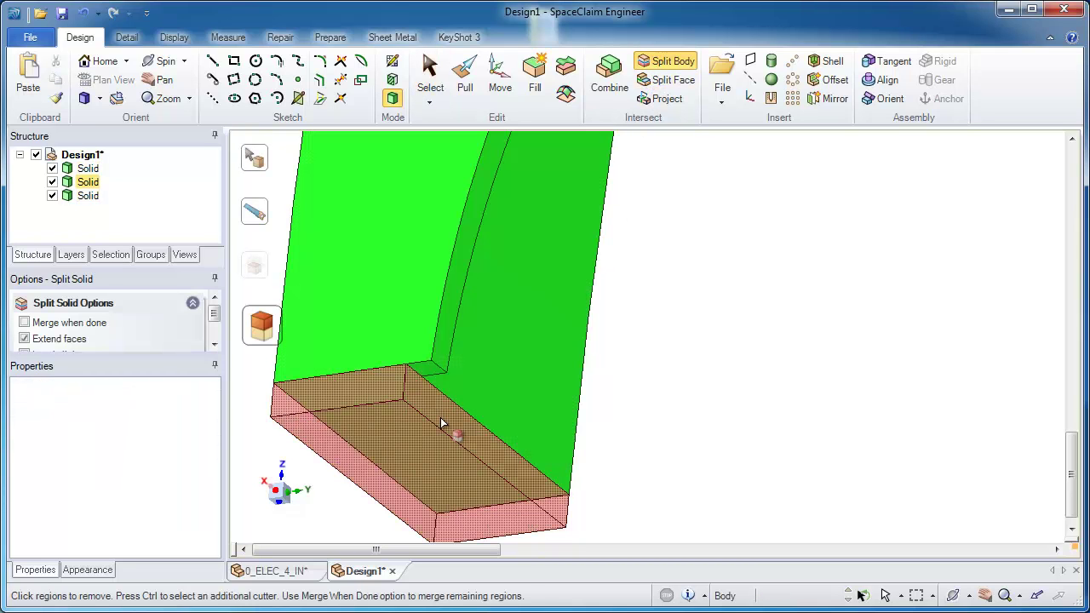
click(441, 418)
scroll(441, 419, down, 5)
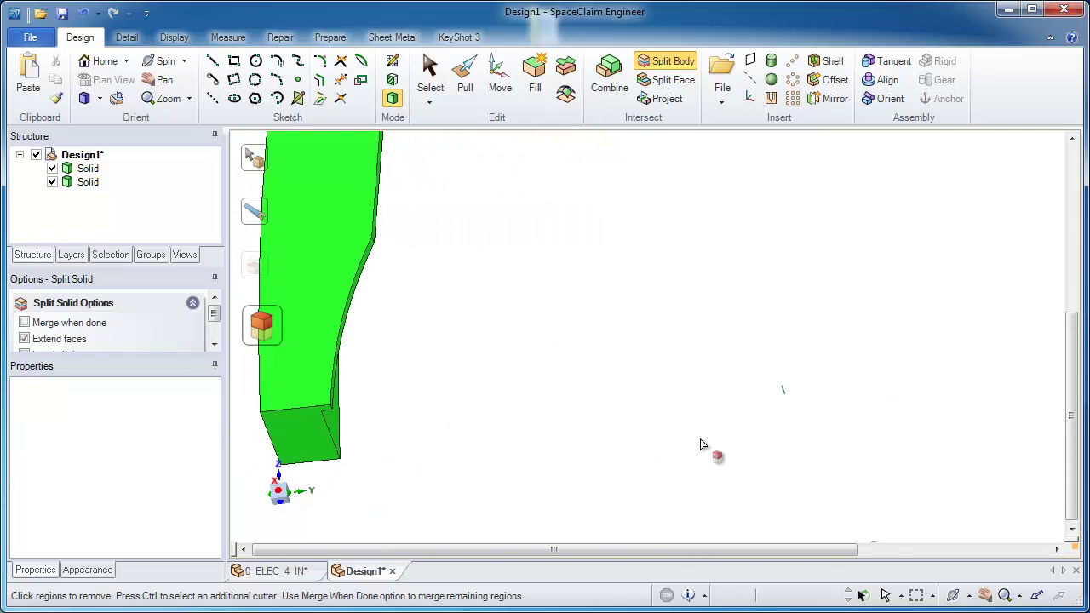
click(982, 340)
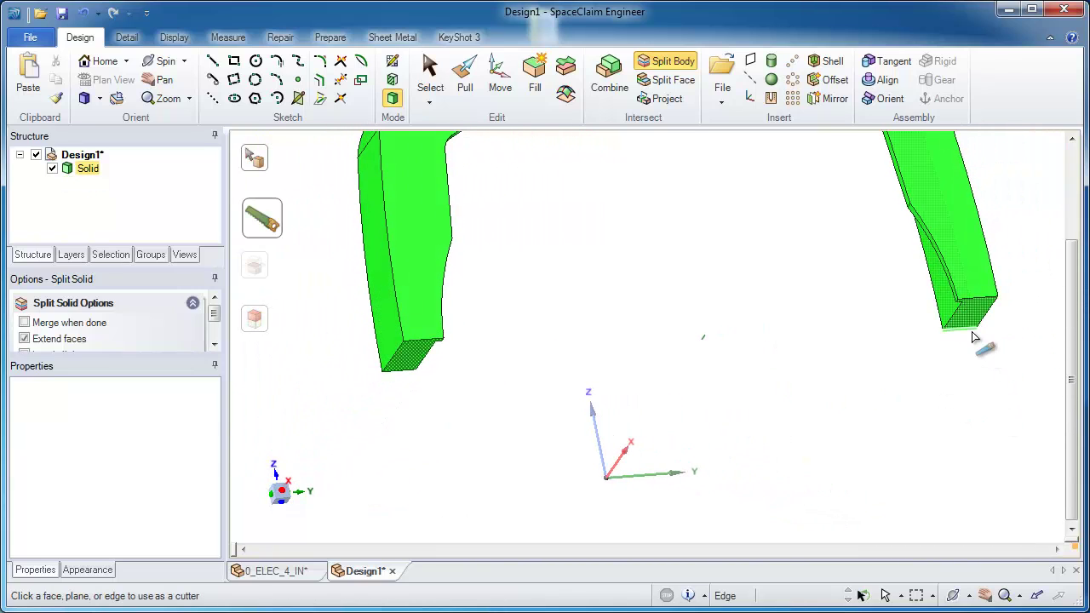
Step: Split the body along the rib's planar back face and remove the outer arch block, keeping only the thin rib
middle_drag(934, 275, 784, 281)
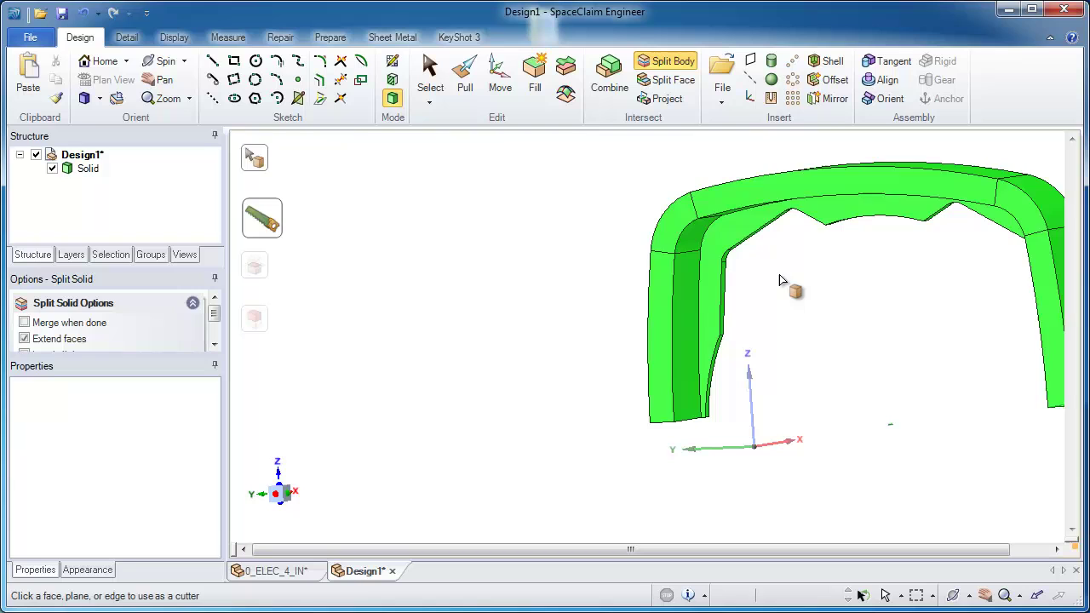
click(745, 229)
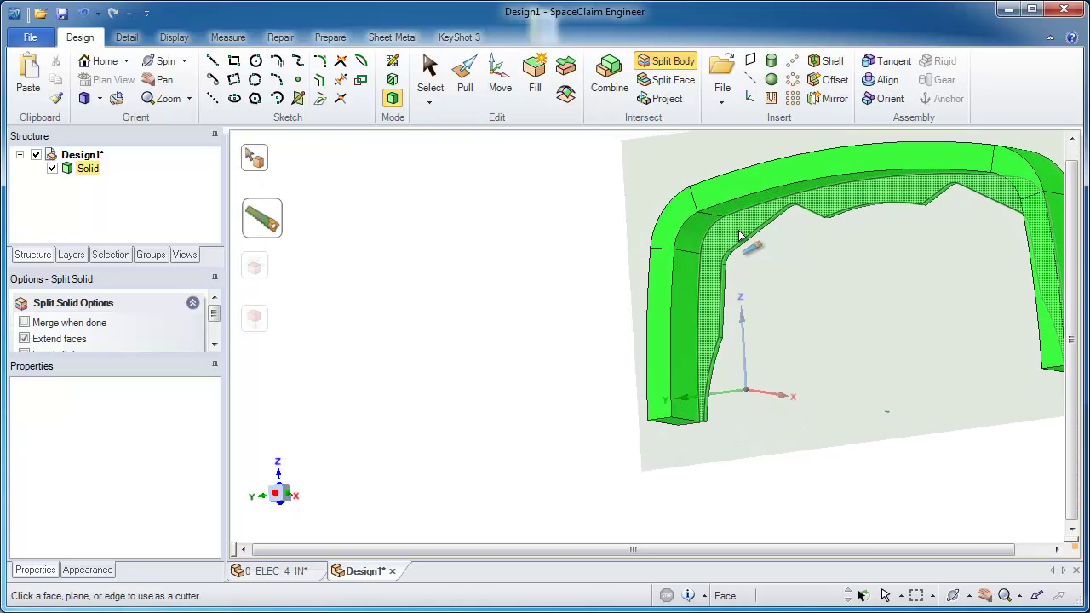
click(733, 210)
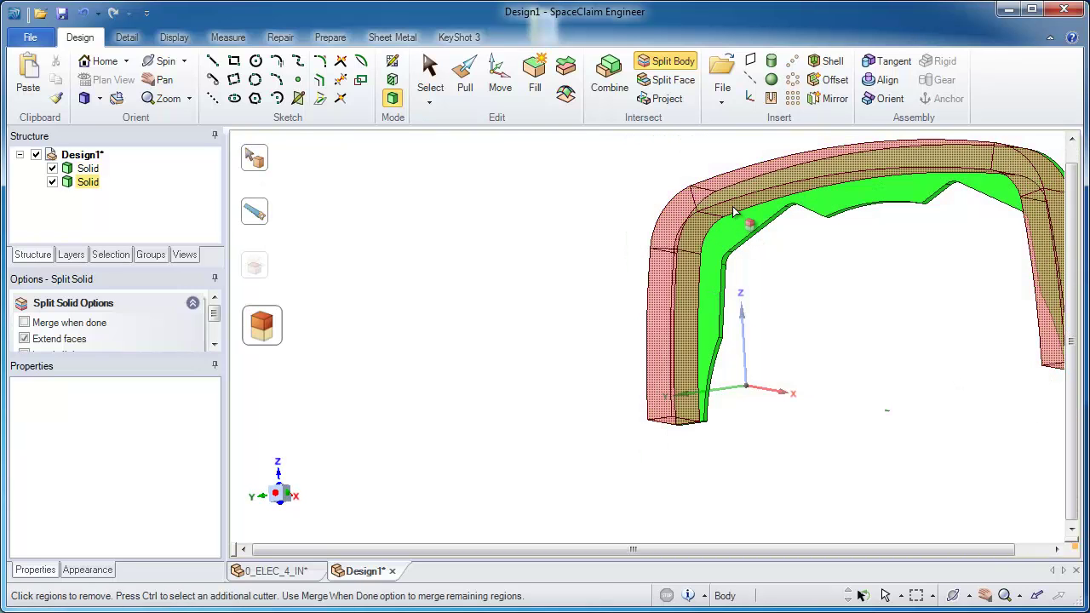
key(Escape)
key(h)
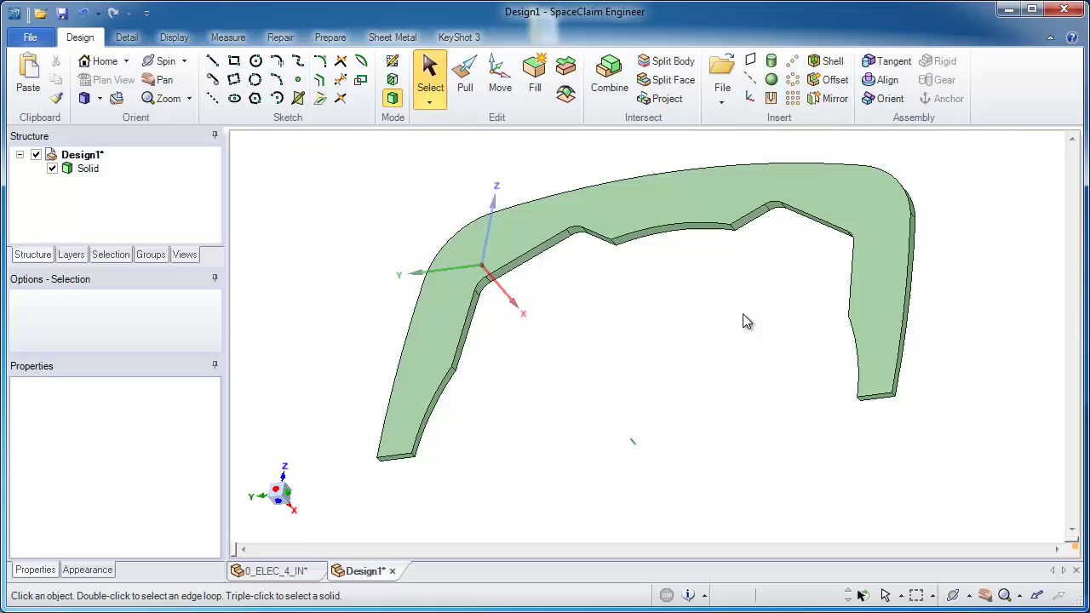
middle_drag(743, 314, 736, 325)
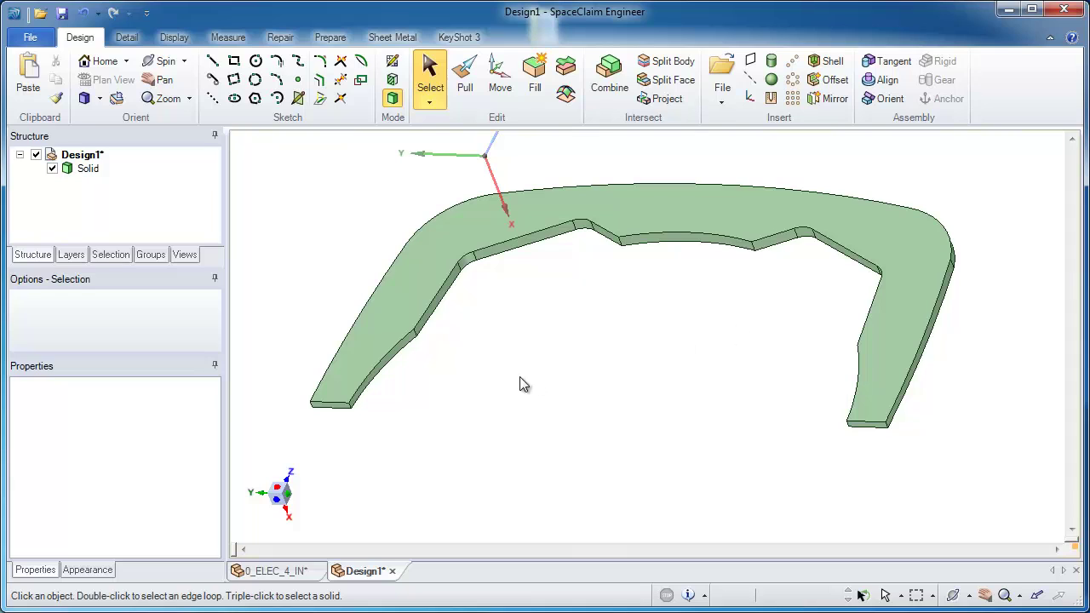
Step: Offset all faces along the rib's inner edge, from one leg end to the other, 0.01 in into the material with Pull
click(389, 344)
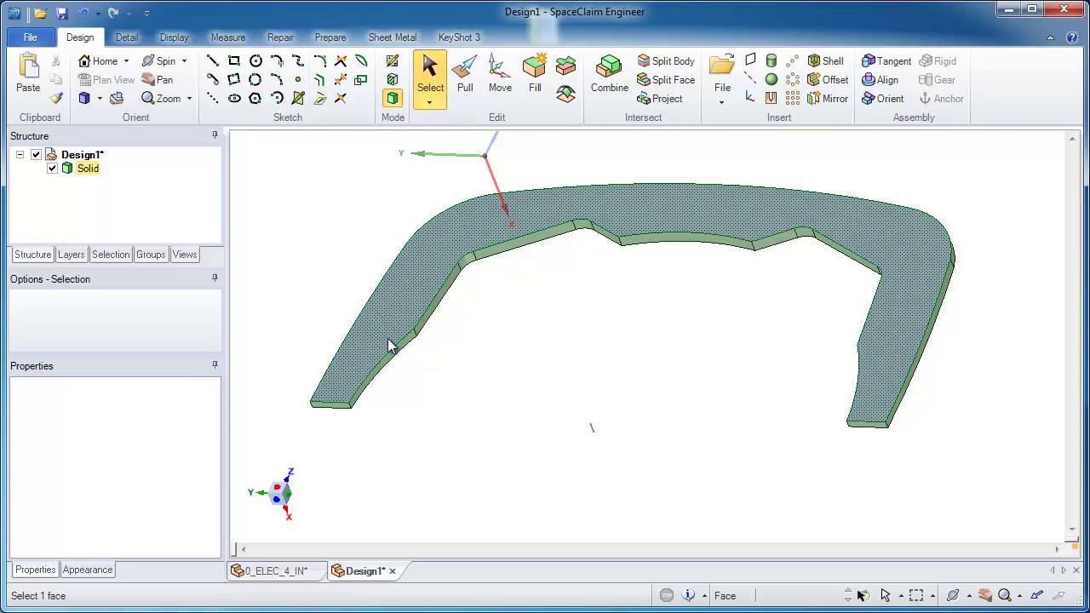
click(407, 358)
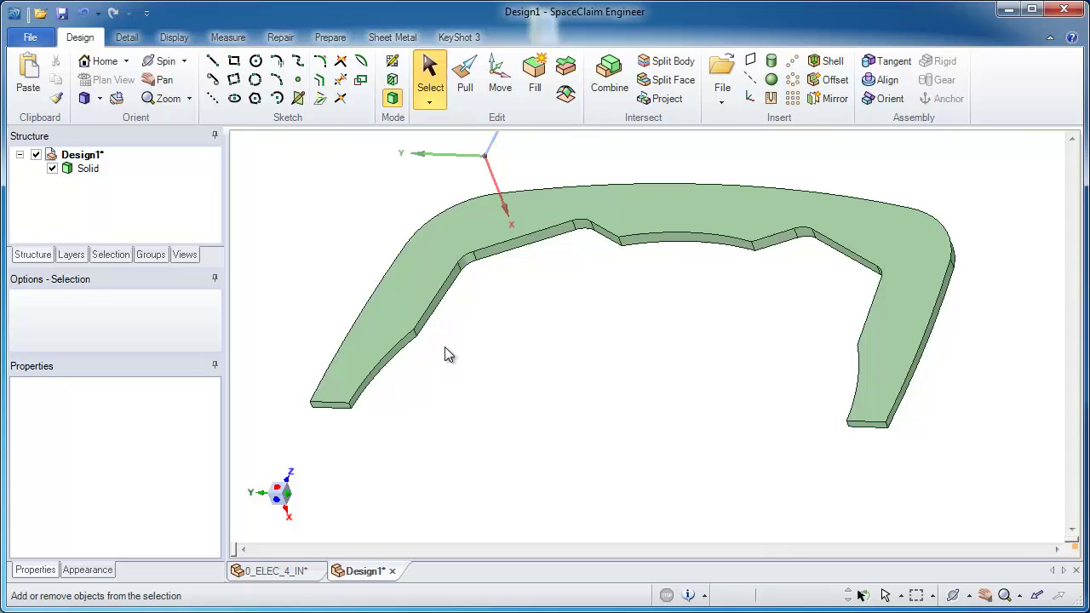
scroll(430, 353, up, 2)
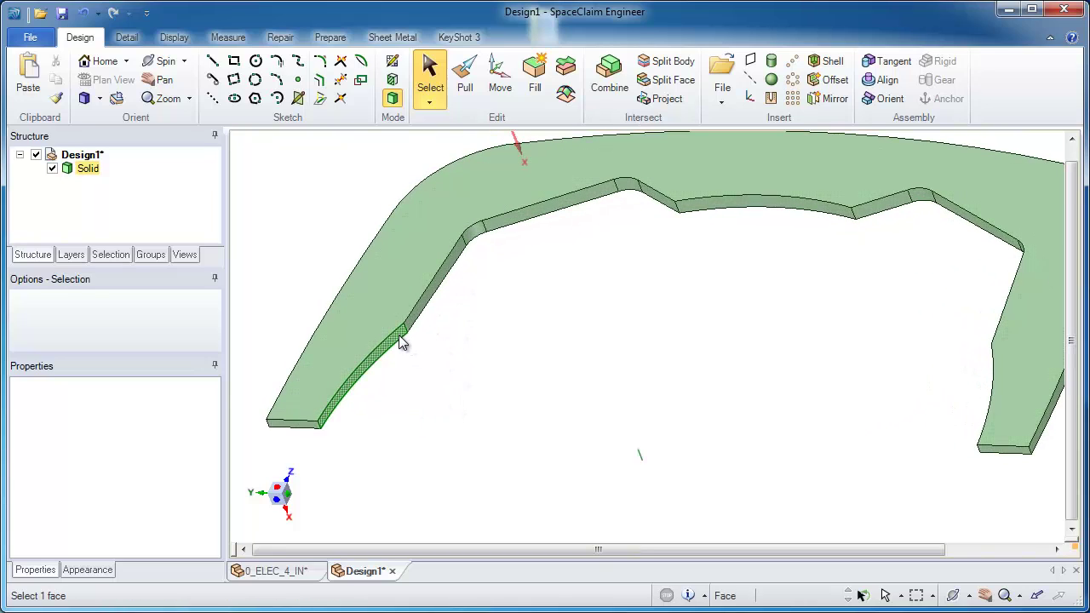
click(401, 343)
ctrl+click(416, 318)
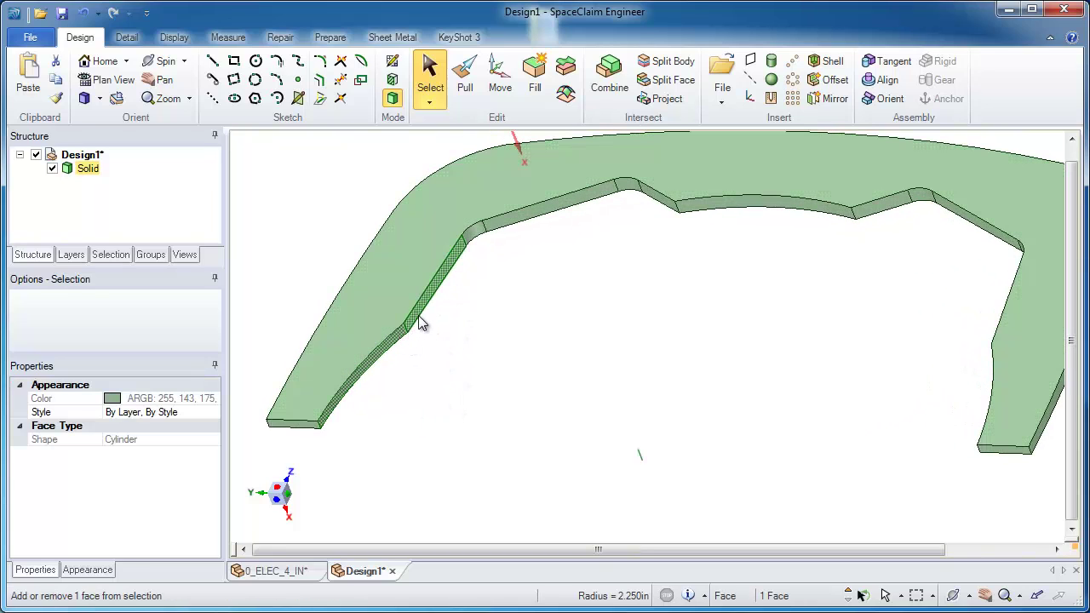
ctrl+double_click(418, 315)
ctrl+click(751, 207)
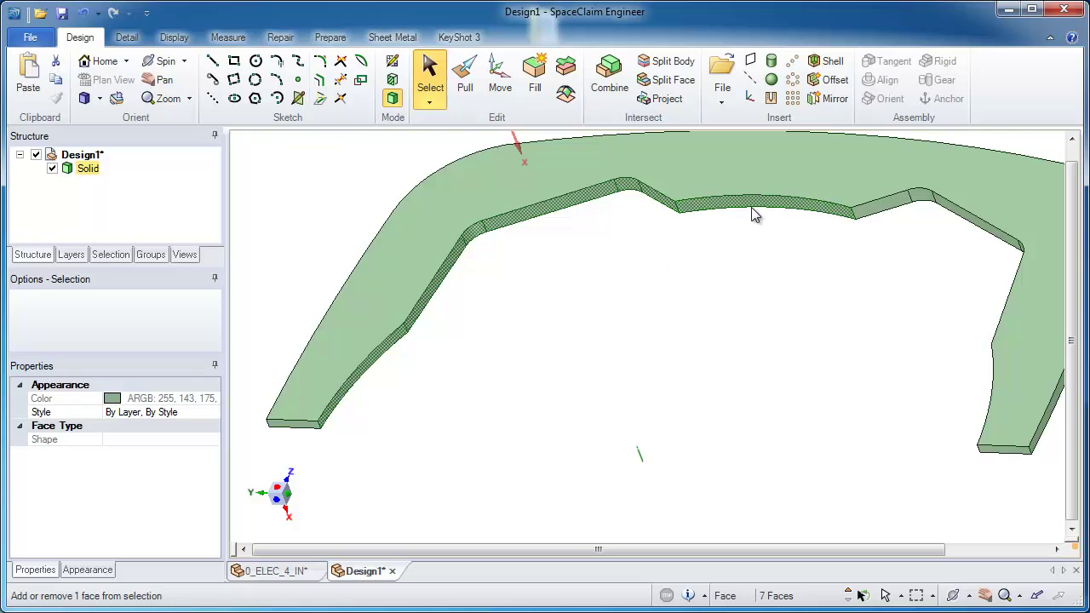
ctrl+double_click(882, 213)
scroll(993, 268, up, 5)
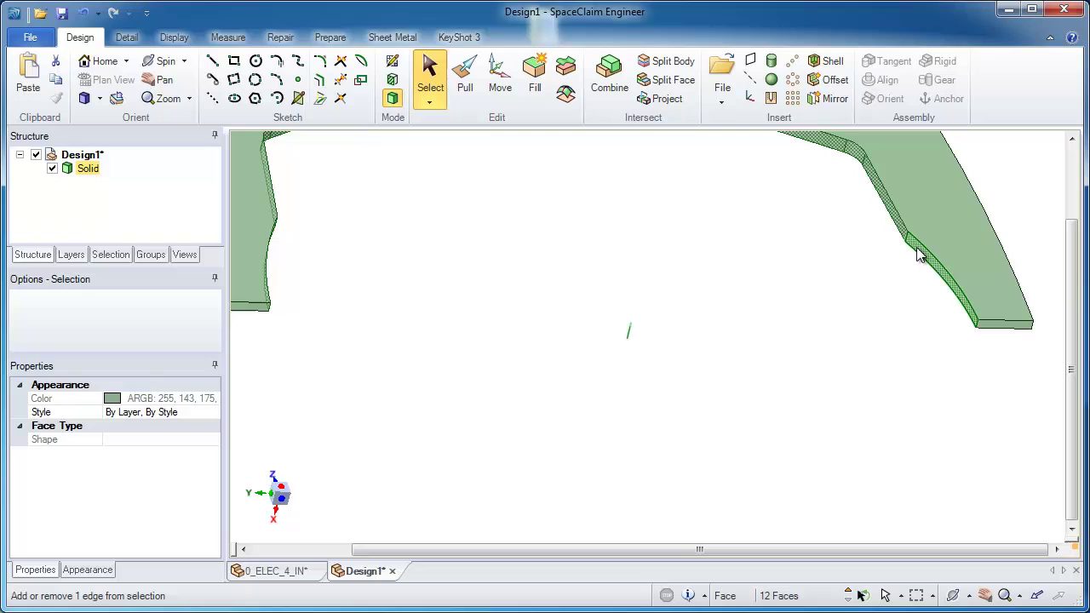
scroll(855, 340, down, 3)
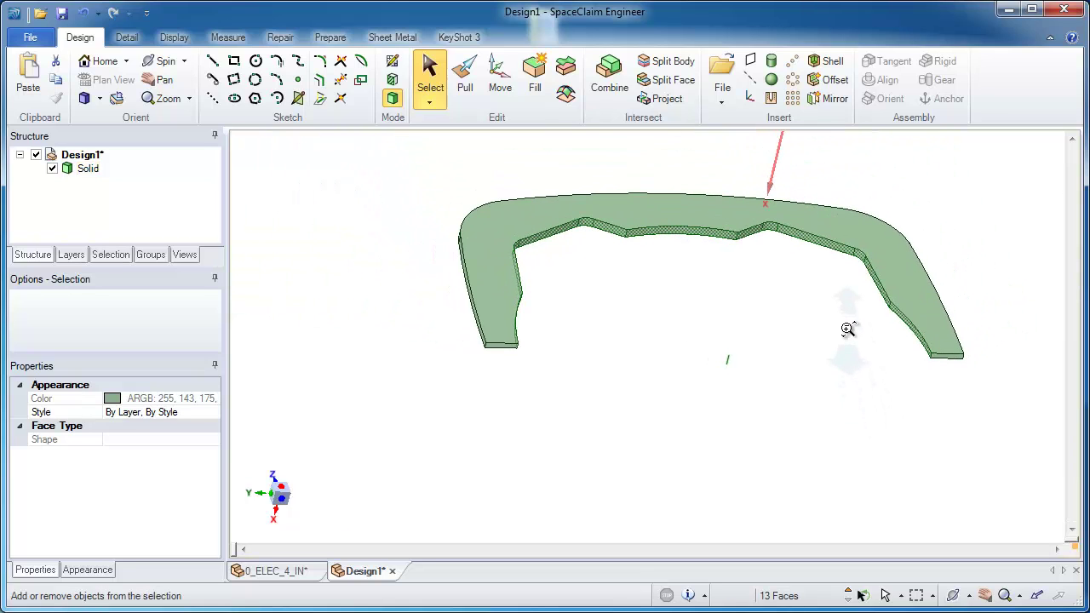
click(465, 85)
key(h)
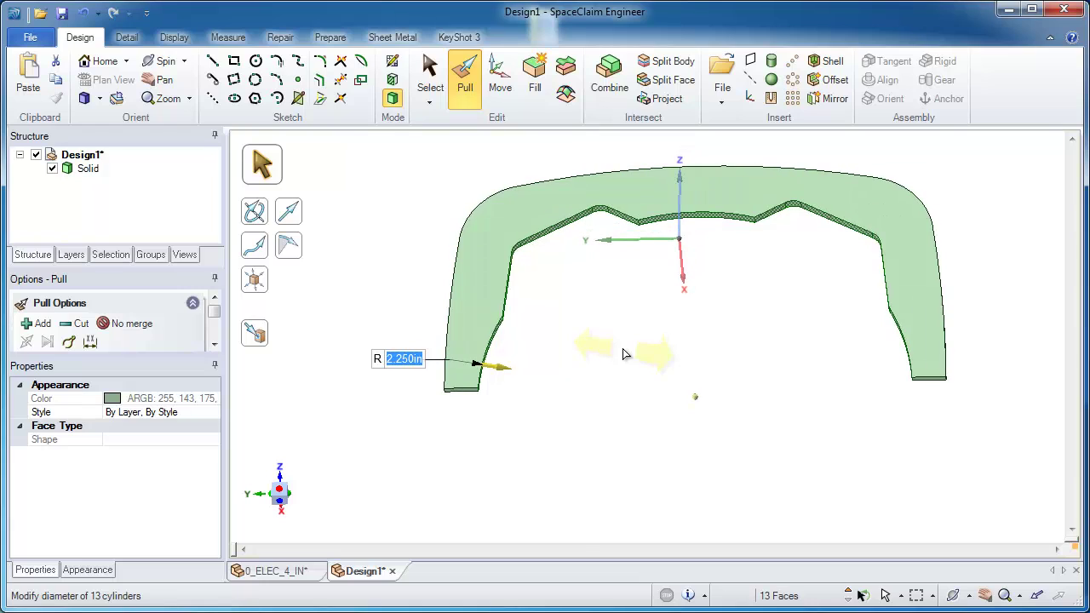
drag(622, 348, 614, 349)
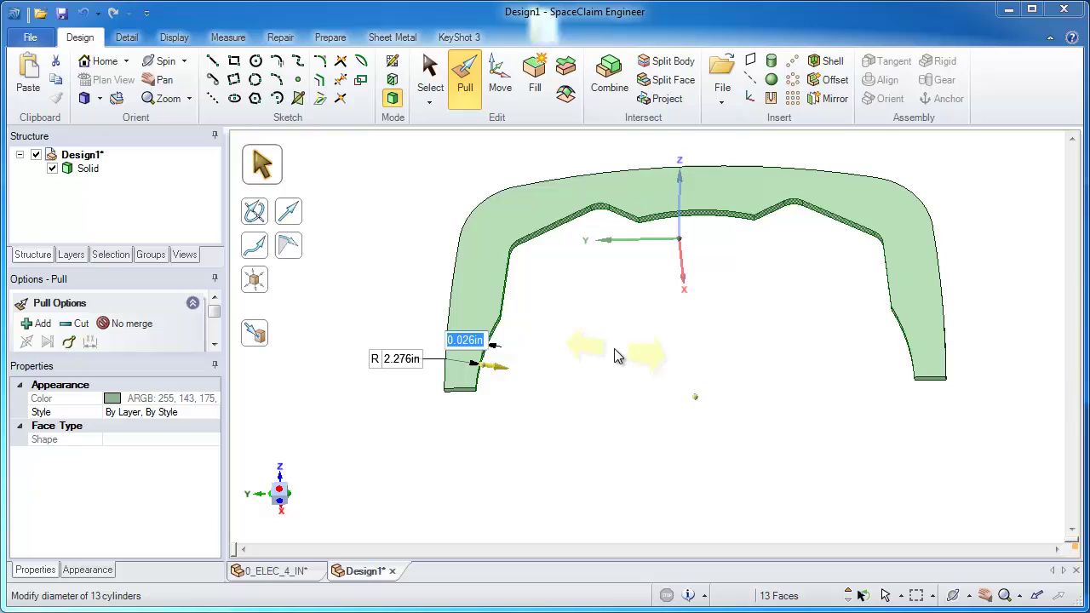
text(.01)
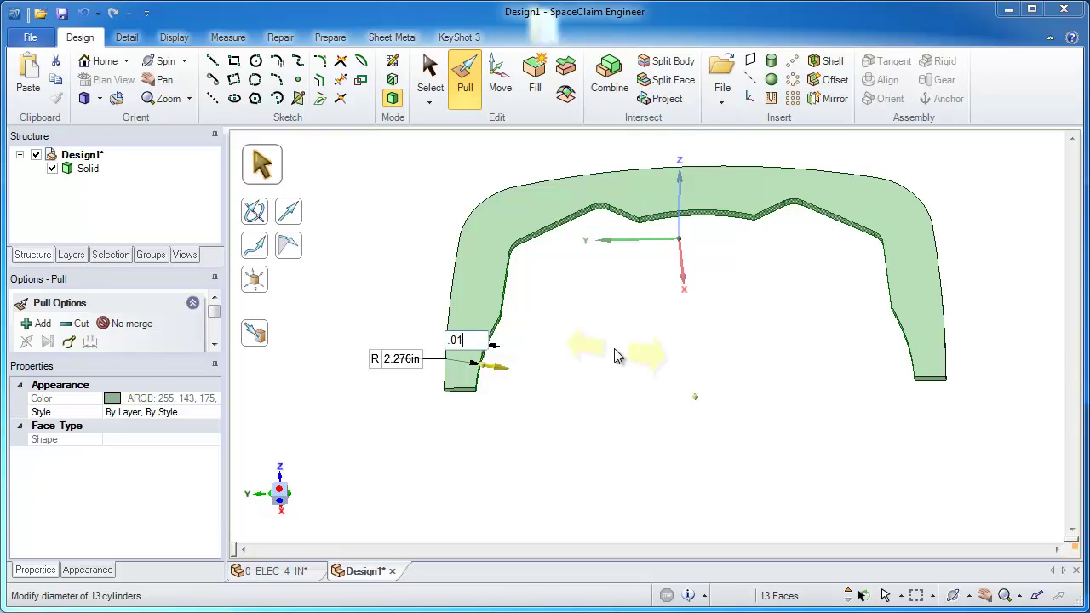
key(Return)
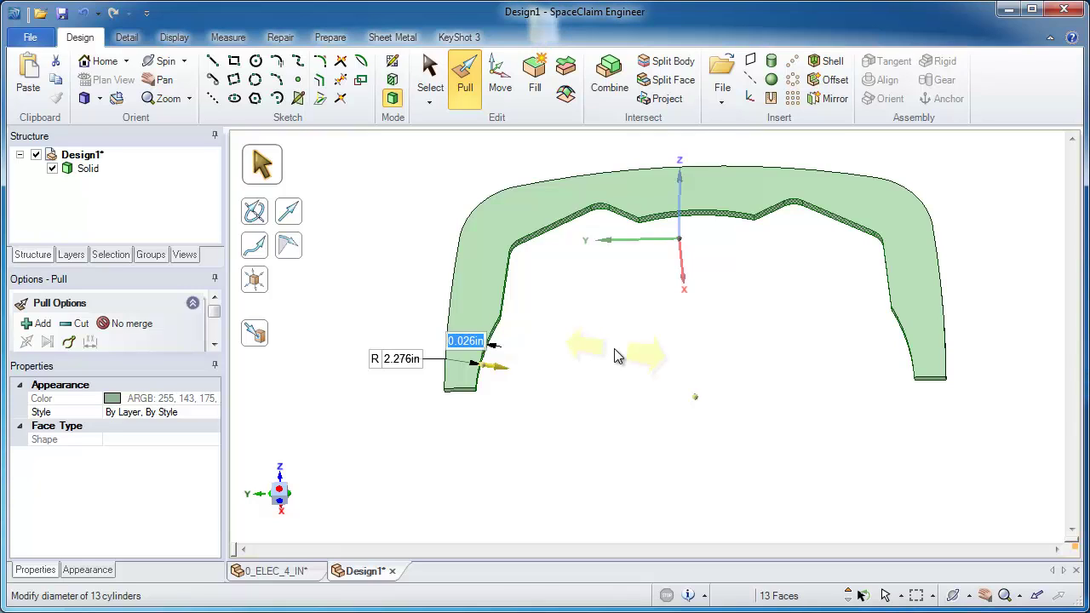
click(567, 401)
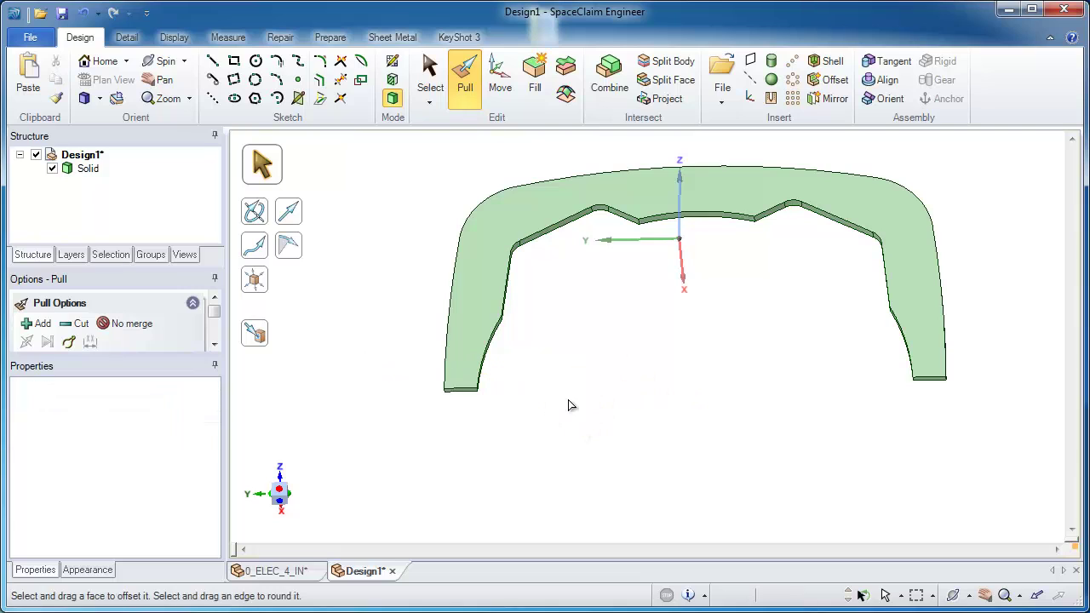
middle_drag(567, 401, 567, 361)
click(464, 375)
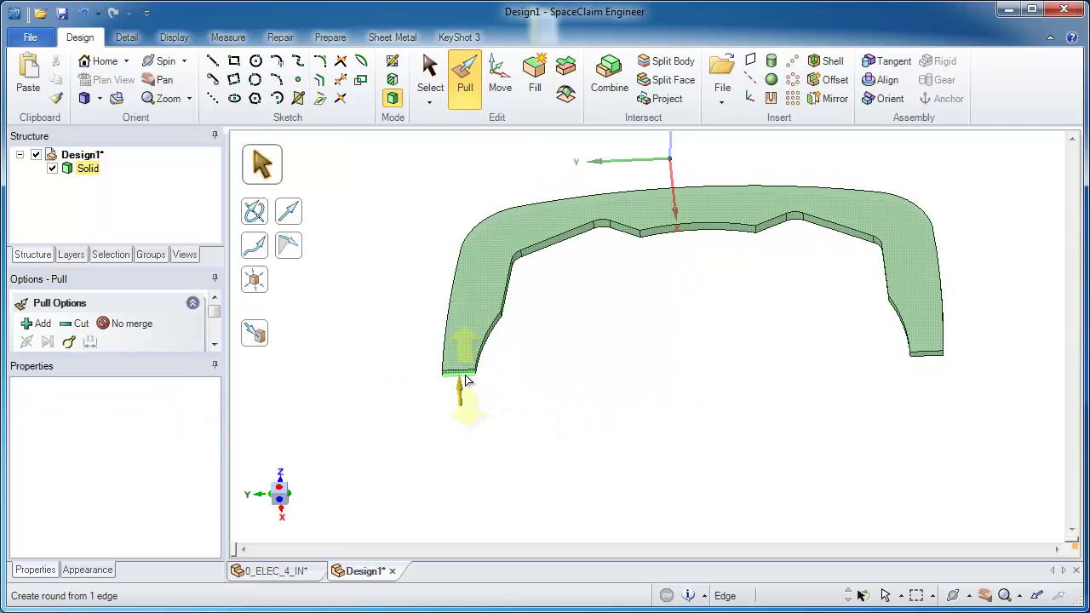
click(464, 372)
click(465, 376)
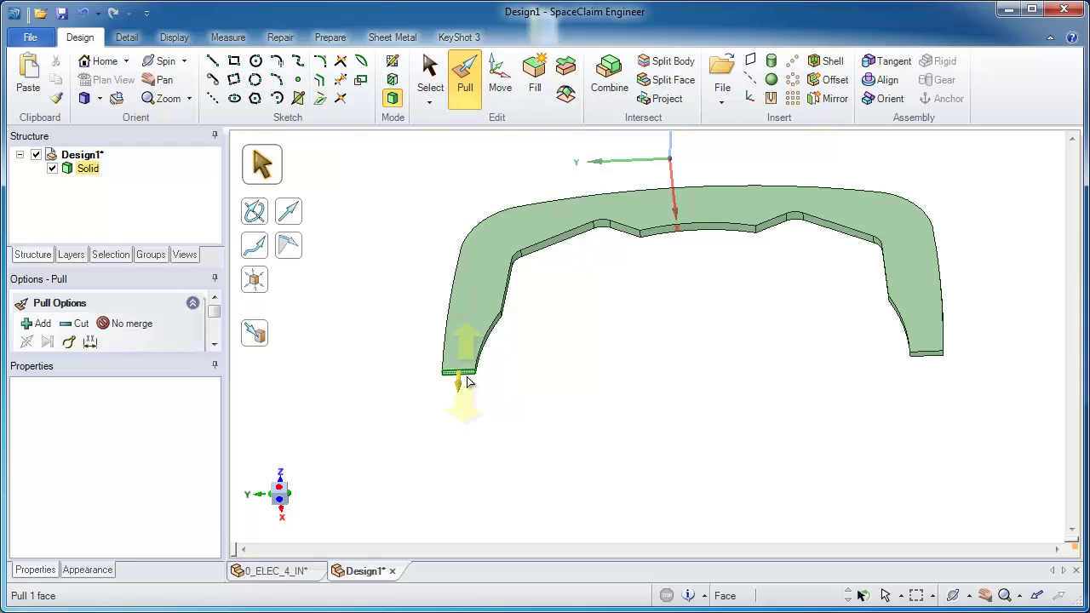
click(494, 388)
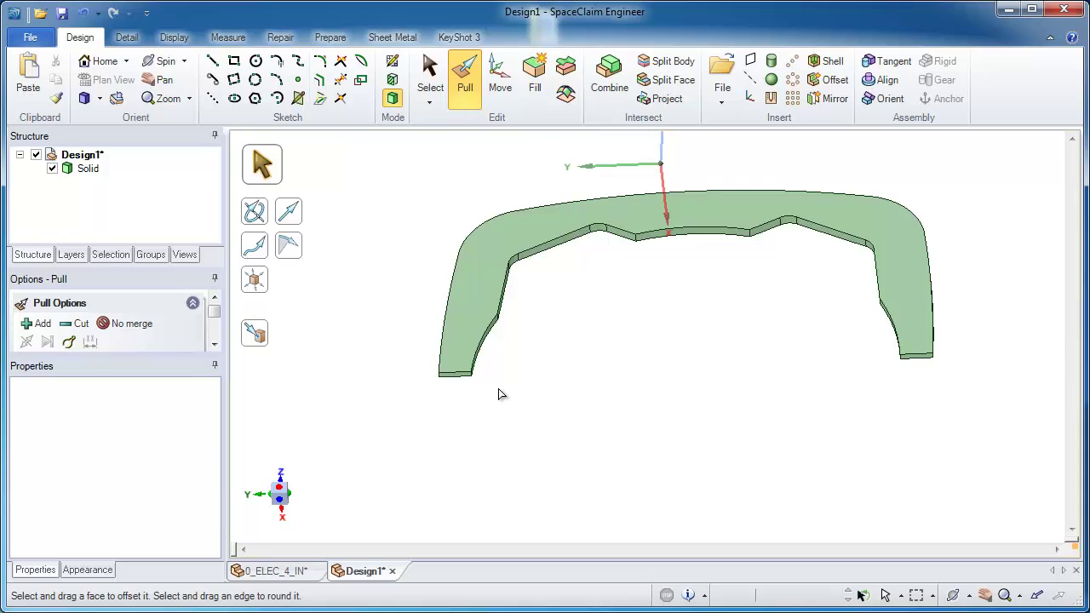
middle_drag(498, 388, 528, 380)
mouse_move(550, 374)
right_down()
mouse_move(556, 311)
mouse_move(560, 319)
right_up()
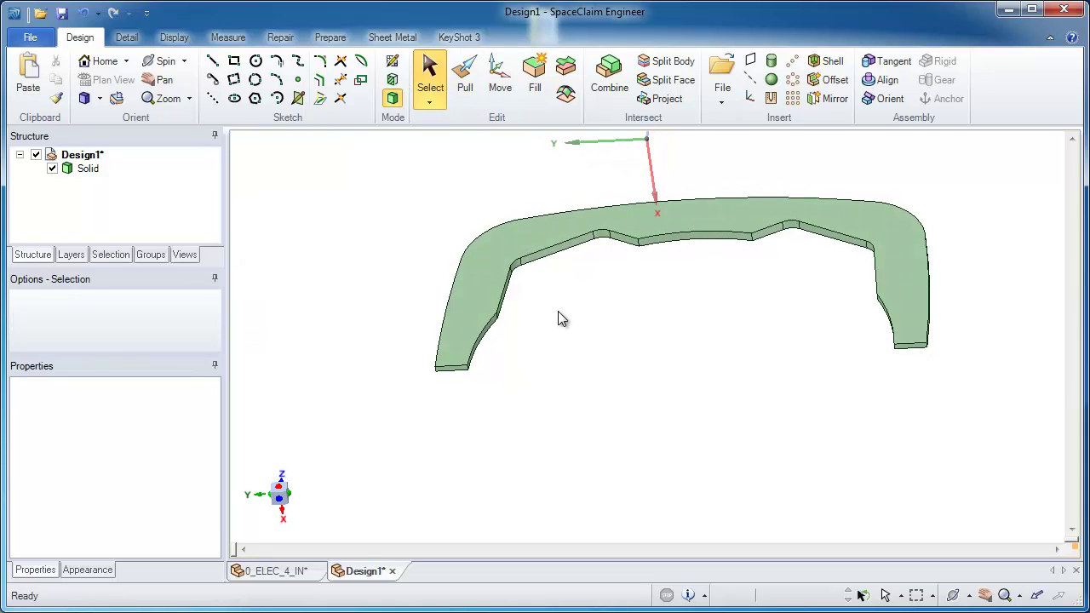
Step: Run a draft analysis on the rib solid, using the leg's end face as the draft direction reference
click(228, 37)
click(498, 67)
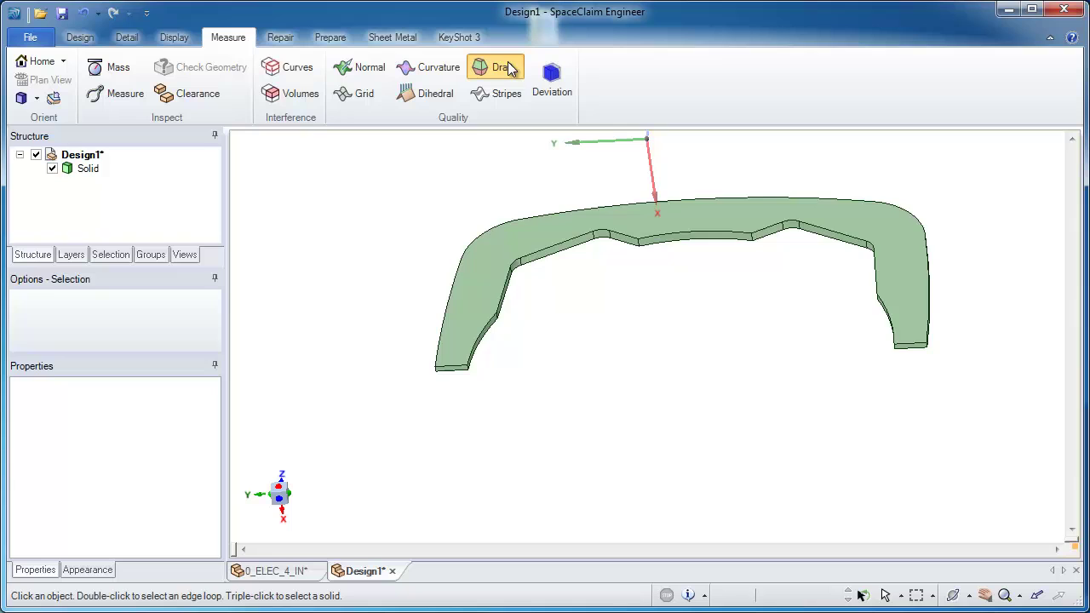
click(517, 235)
middle_drag(511, 231, 427, 305)
triple_click(426, 305)
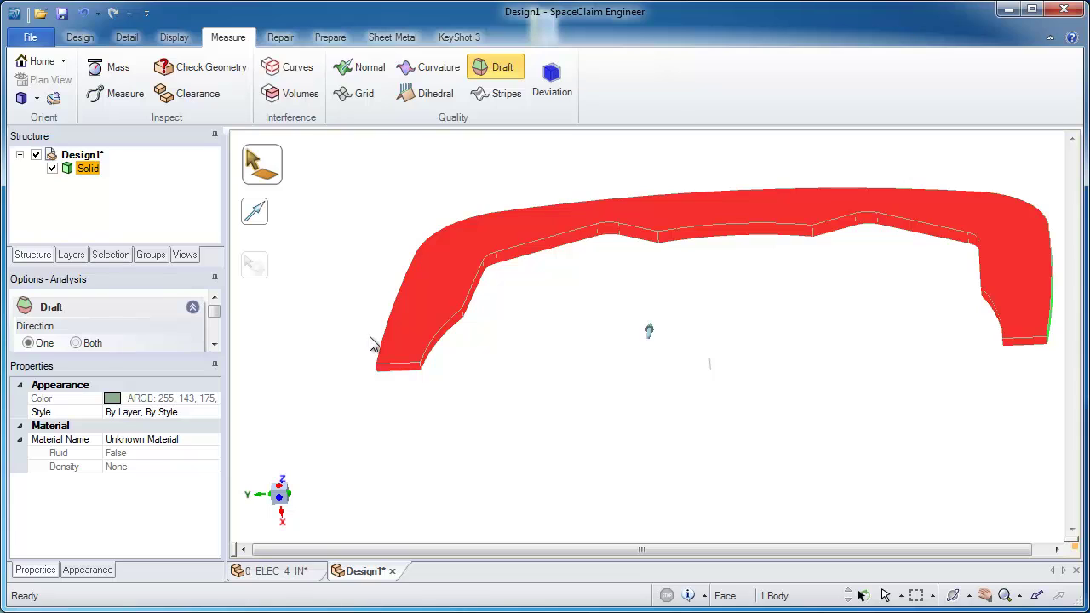
click(261, 220)
click(395, 370)
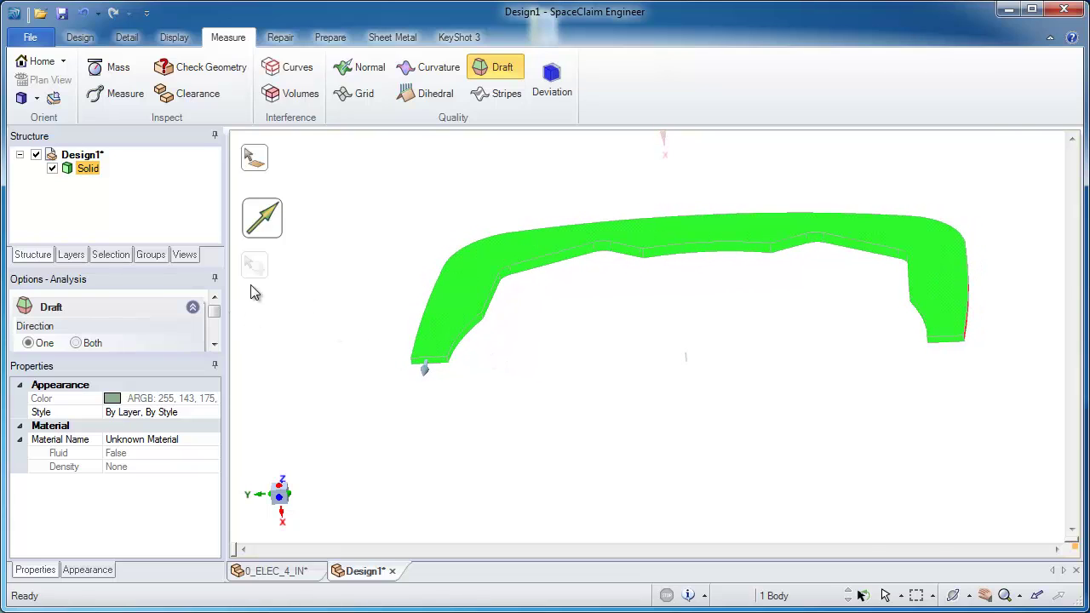
click(333, 293)
right_click(339, 279)
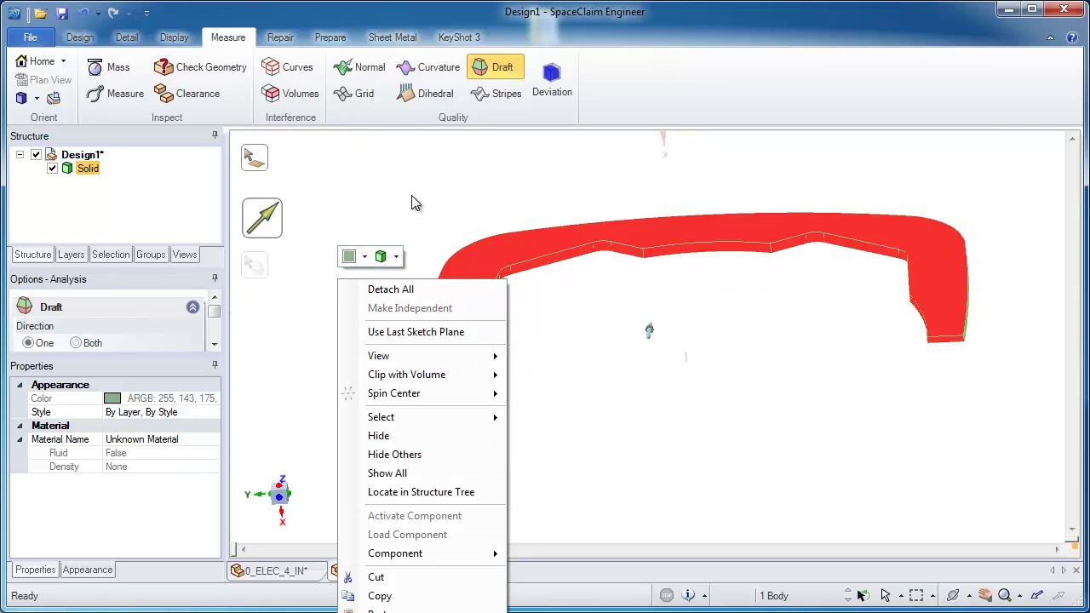
key(Escape)
key(Escape)
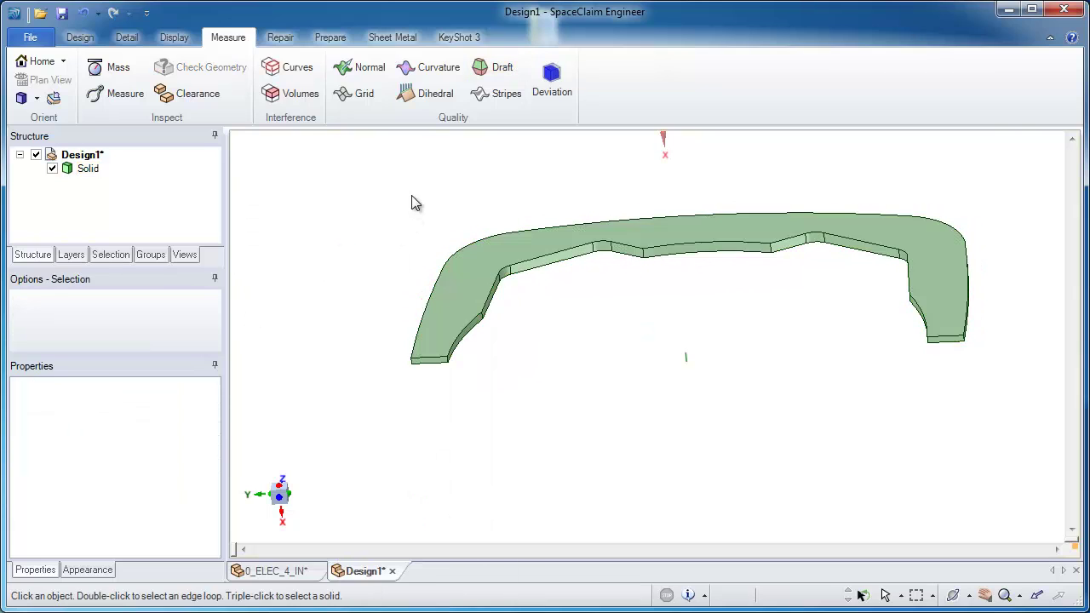
Step: Copy the finished rib solid and paste it into the 0_ELEC_4_IN document
click(92, 168)
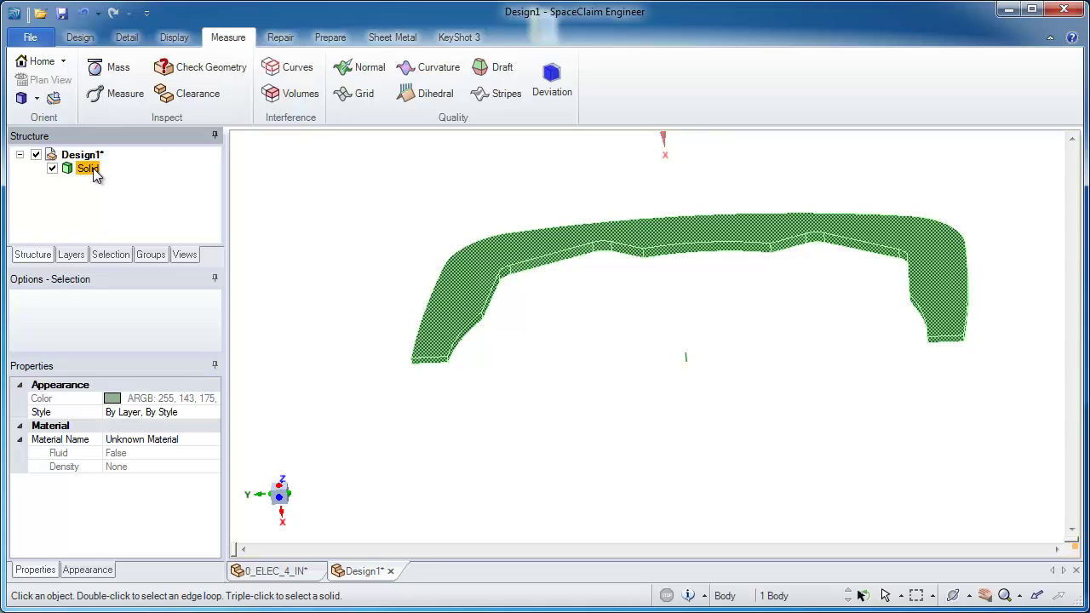
click(79, 37)
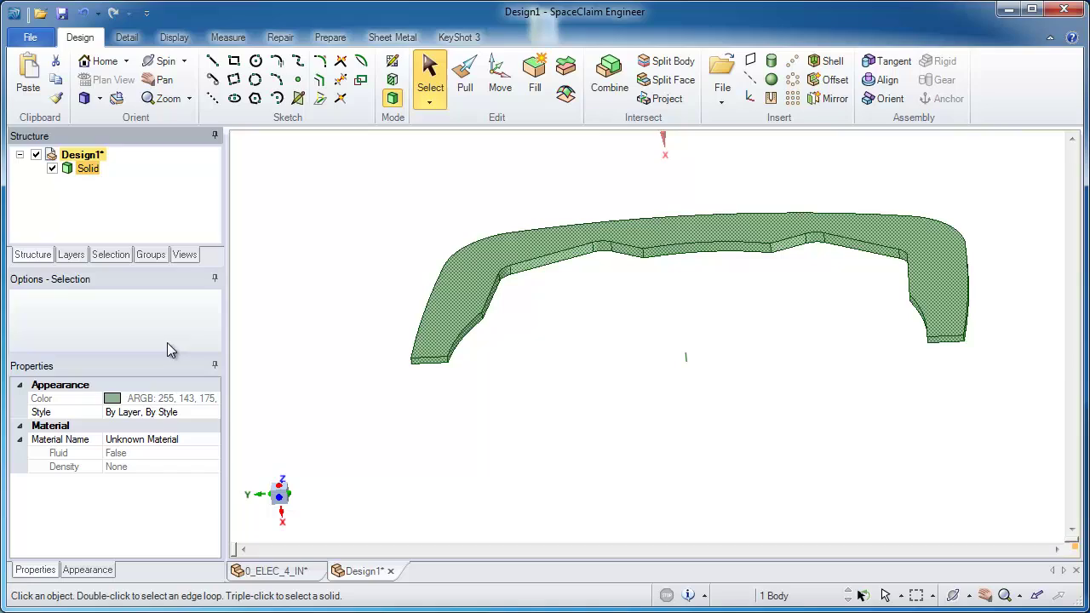
click(279, 571)
click(281, 347)
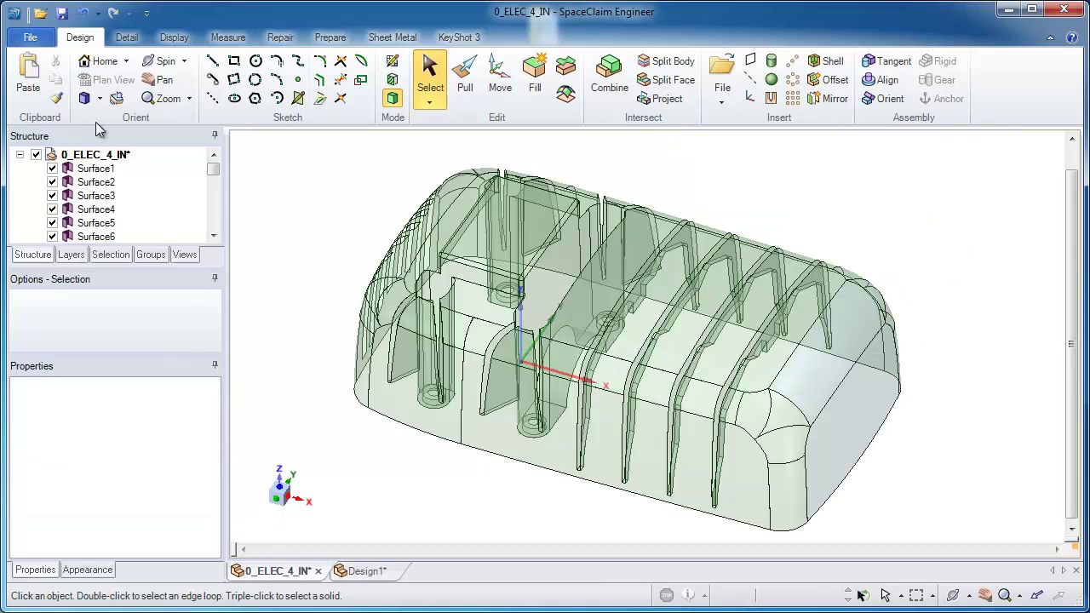
click(29, 73)
Step: Hide the large end surface of the housing that covers the ribs
middle_drag(809, 328, 771, 260)
click(794, 211)
middle_drag(794, 204, 708, 294)
scroll(708, 294, up, 6)
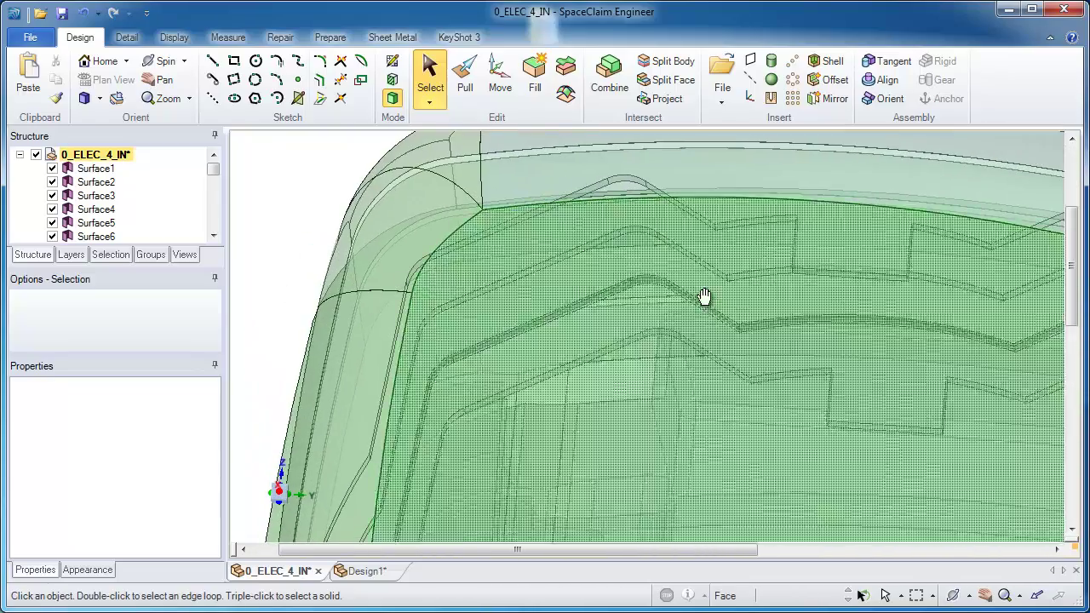
click(706, 297)
middle_drag(706, 297, 645, 261)
scroll(634, 281, down, 5)
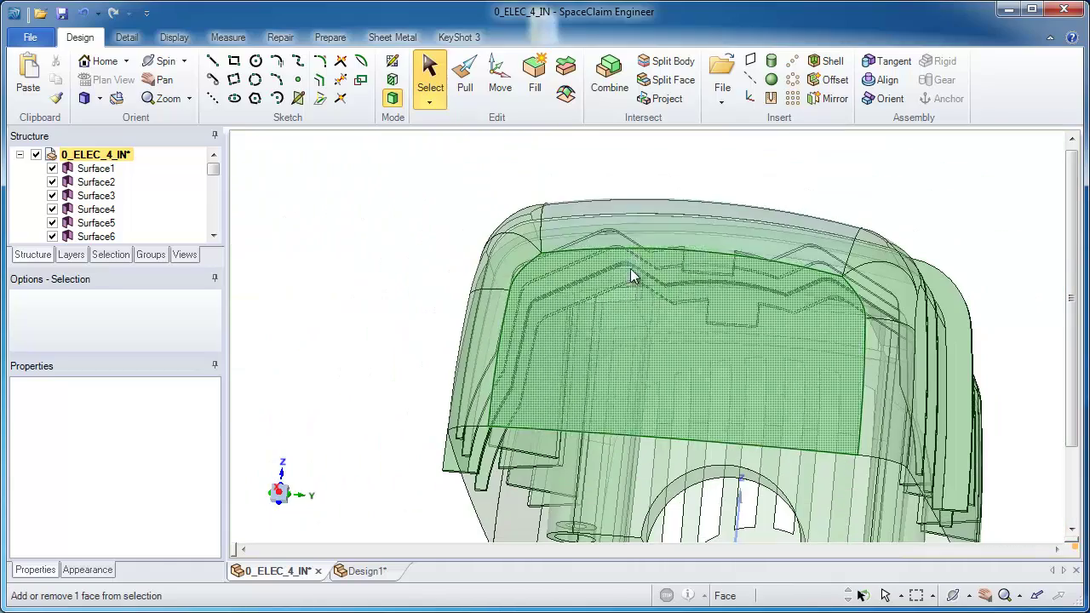
right_click(628, 374)
click(667, 506)
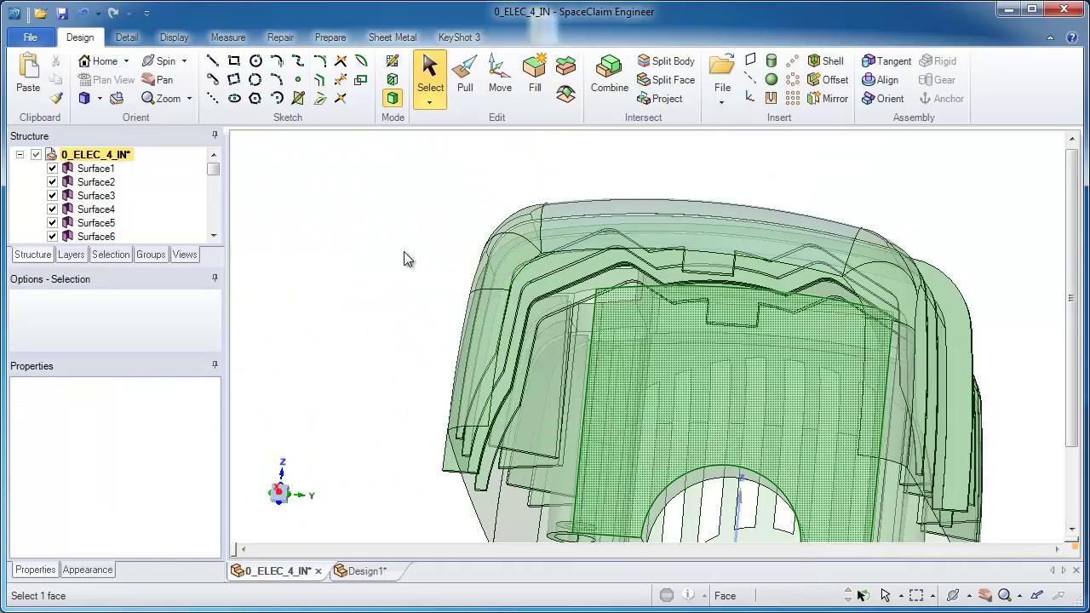
Step: Change the color of the pasted rib solid to Orange
scroll(657, 499, up, 6)
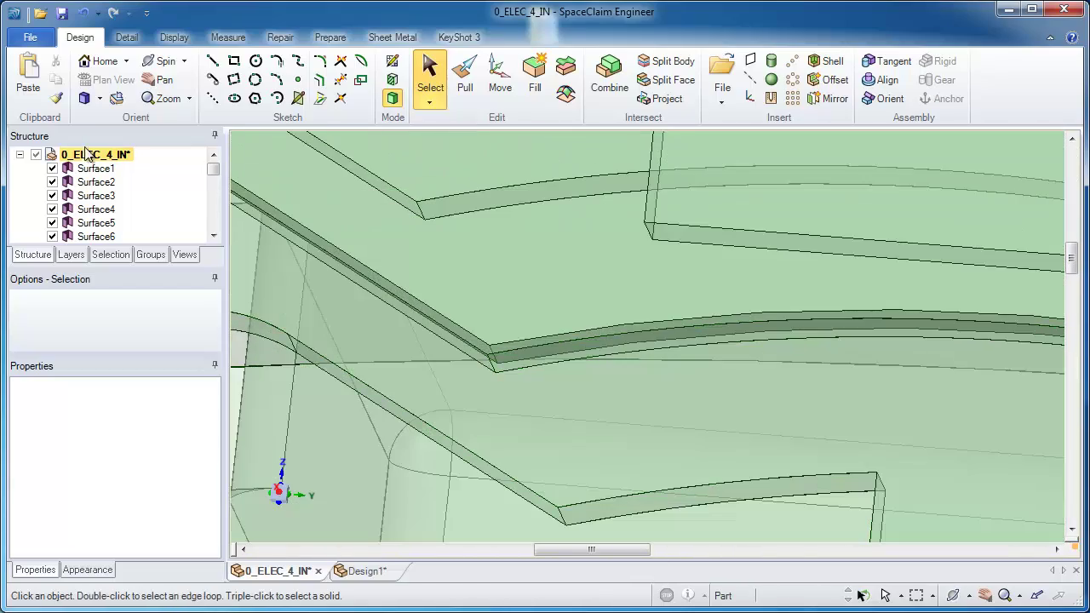
drag(212, 171, 212, 224)
click(89, 236)
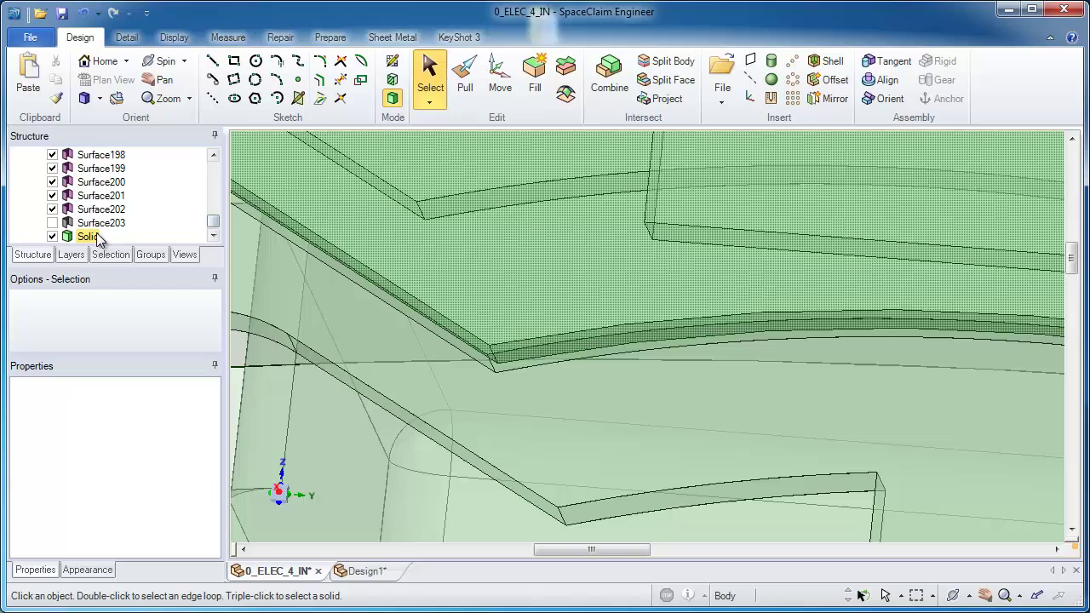
click(174, 36)
click(160, 96)
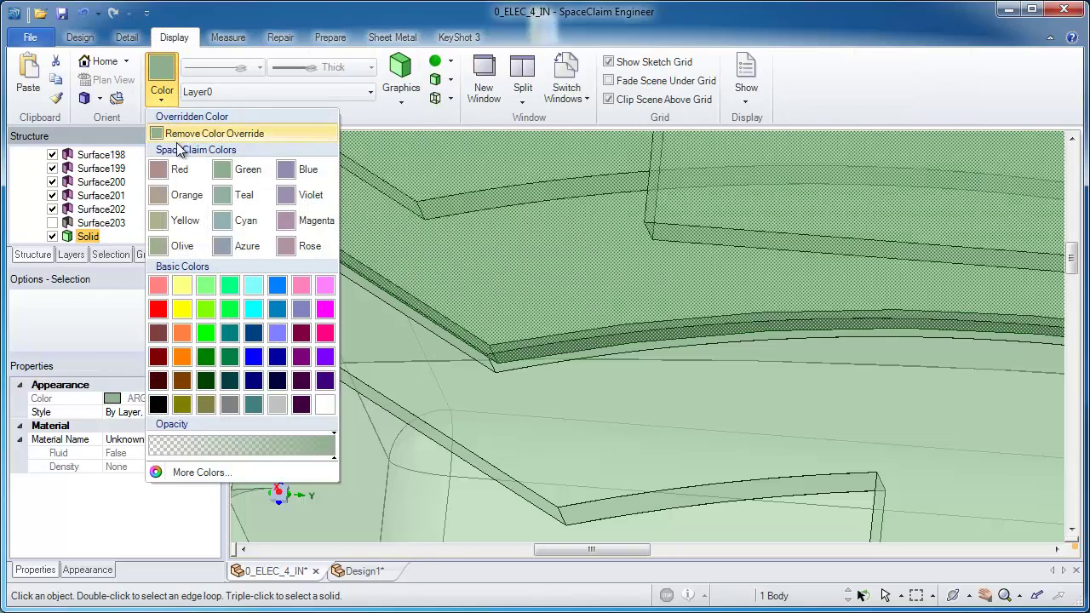
click(179, 193)
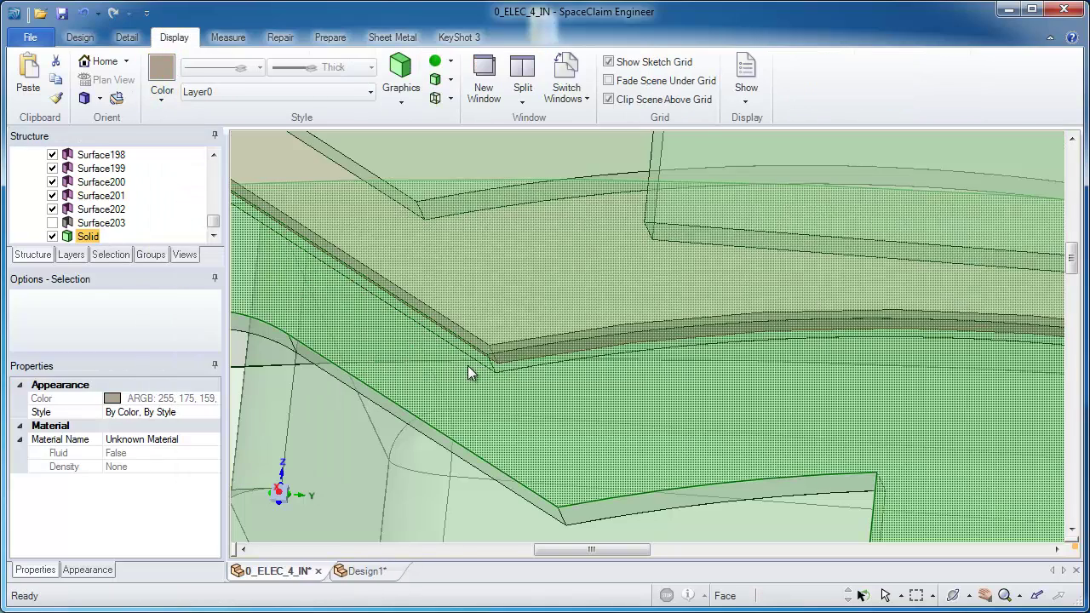
key(Escape)
Step: Examine how the recolored rib sits against the housing walls and the original rib's inner edge, down to the leg end
shift+middle_drag(504, 361, 545, 281)
scroll(499, 199, down, 4)
click(484, 235)
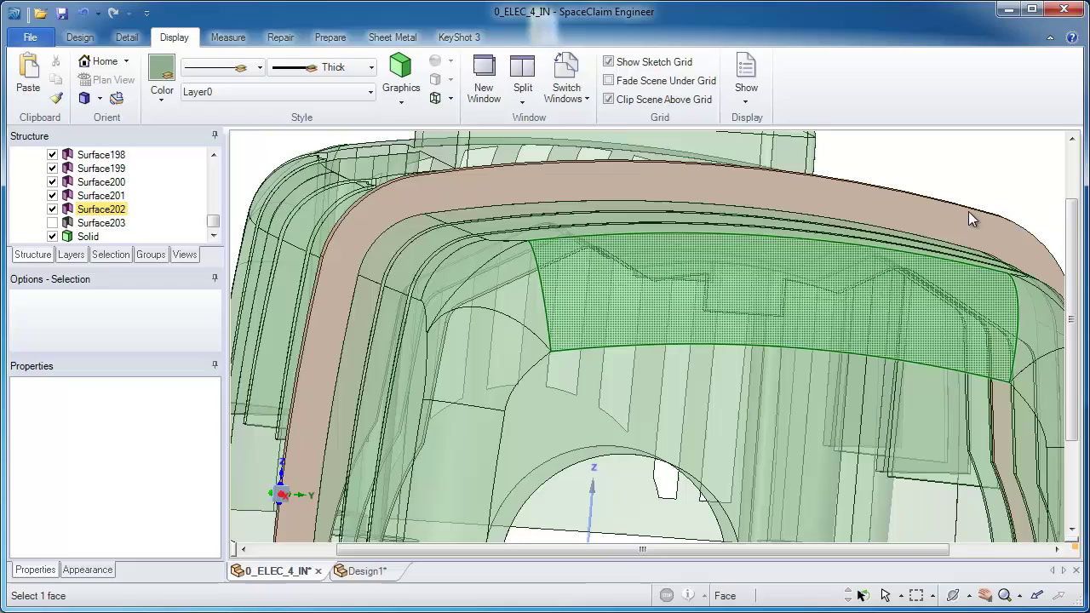
click(971, 219)
mouse_move(993, 233)
middle_down()
mouse_move(613, 170)
mouse_move(669, 156)
mouse_move(686, 332)
middle_up()
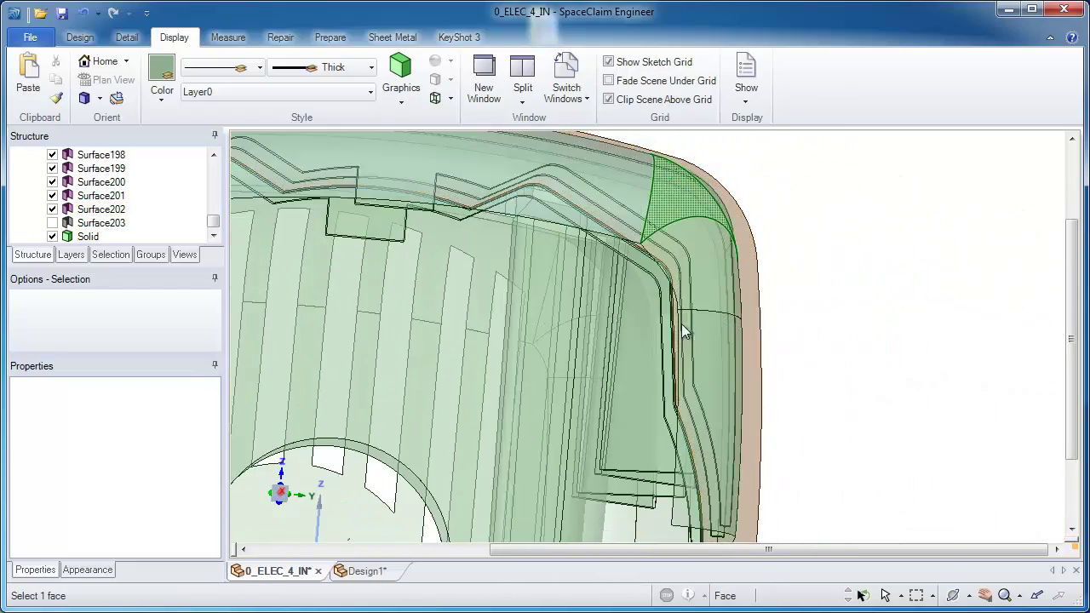
scroll(683, 332, up, 10)
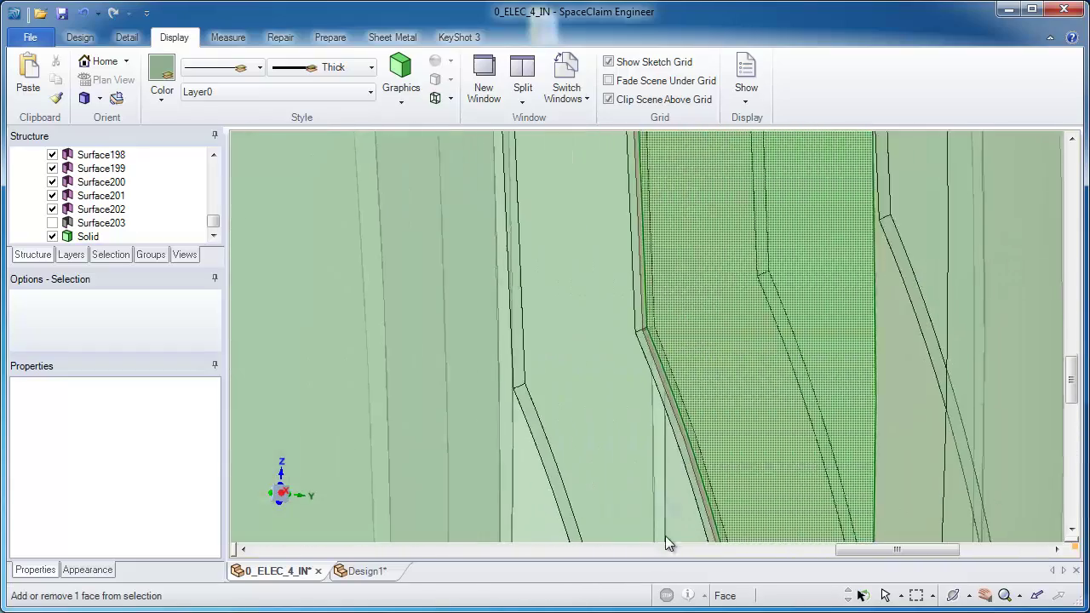
middle_drag(652, 329, 616, 152)
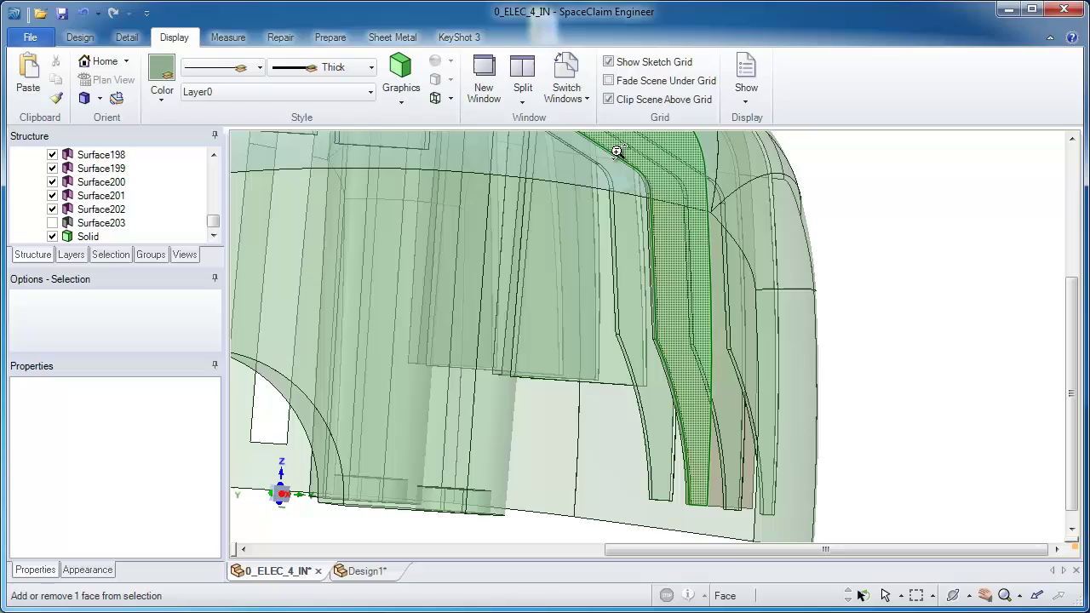
click(878, 289)
right_drag(877, 289, 866, 272)
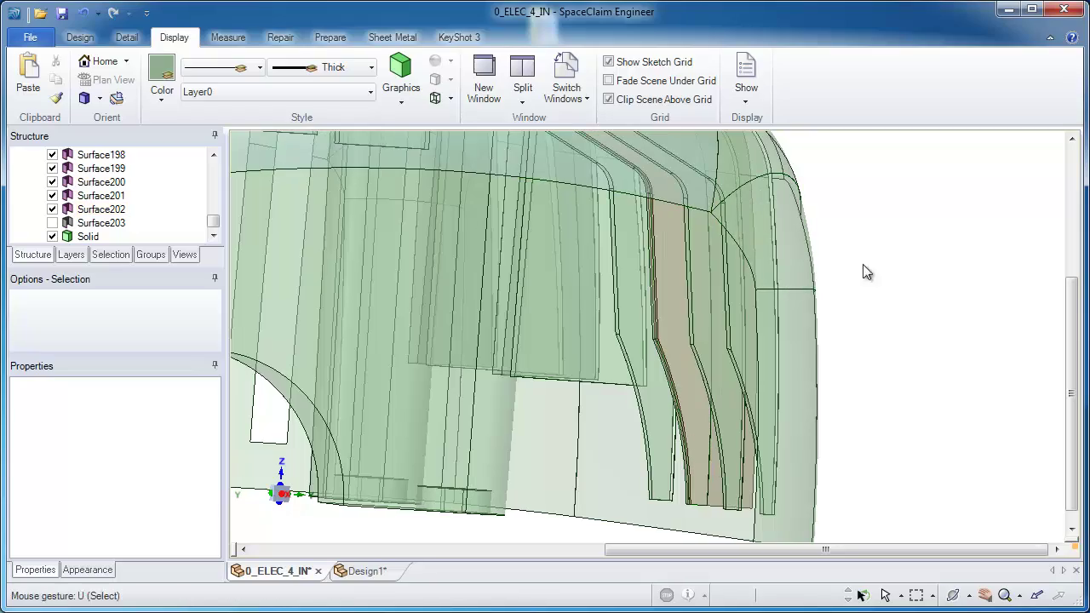